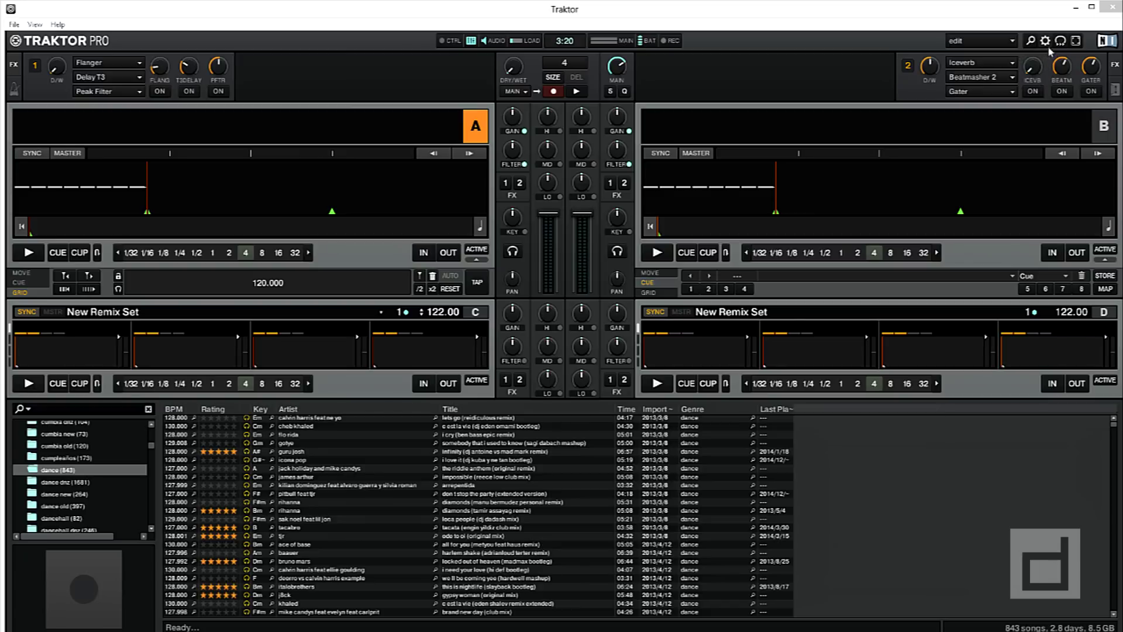
# View the preferences and close Traktor
pyautogui.click(981, 66)
pyautogui.click(1045, 41)
pyautogui.moveTo(673, 125); pyautogui.dragTo(550, 122)
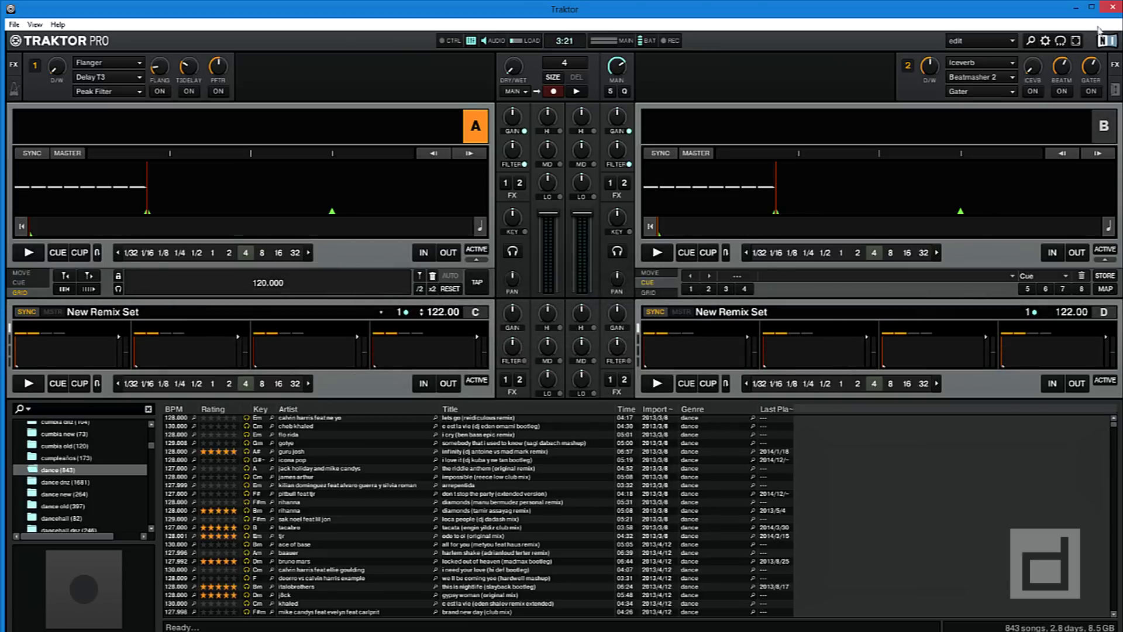
pyautogui.click(1109, 7)
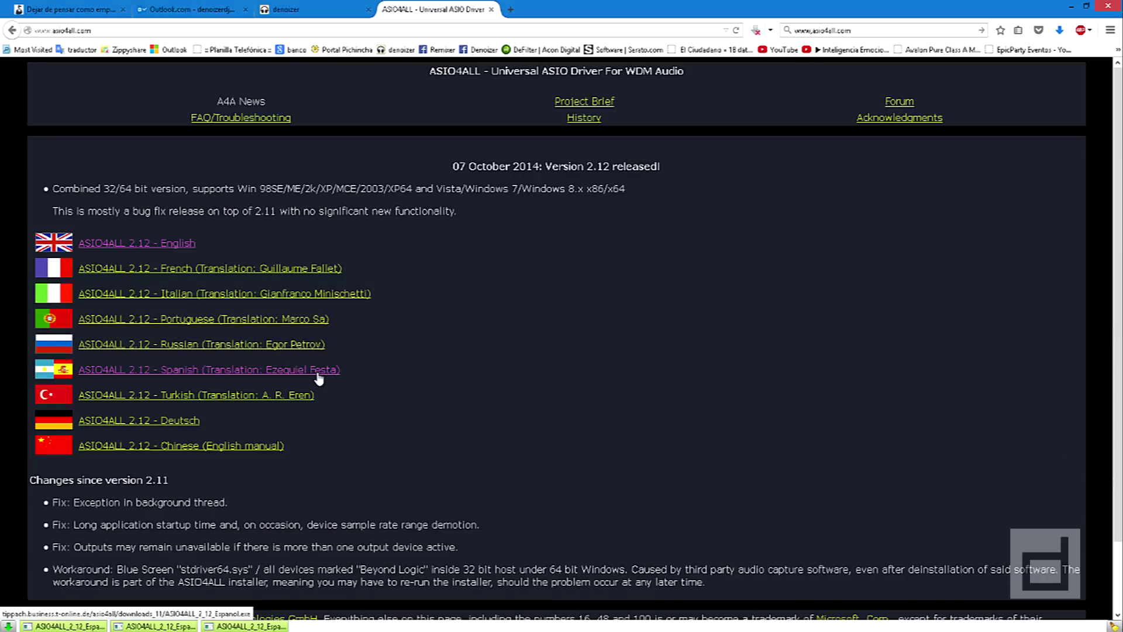
# Download the Spanish version of ASIO4ALL 2.12, save it as ASIO4ALL_2_12_Espanol and launch the installer
pyautogui.click(317, 374)
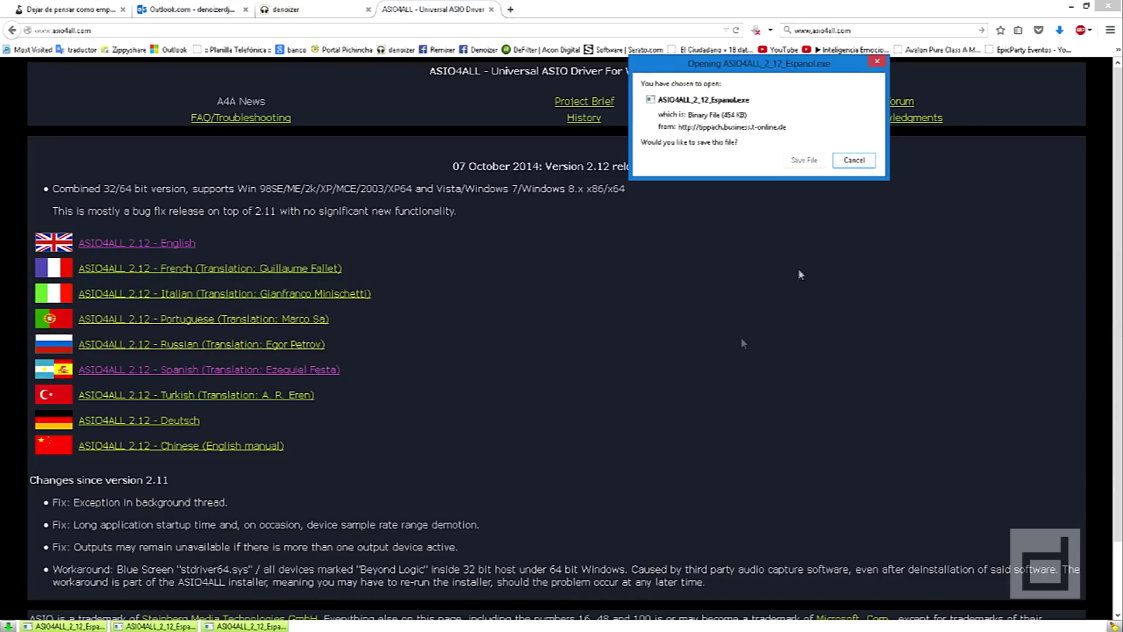
pyautogui.click(817, 171)
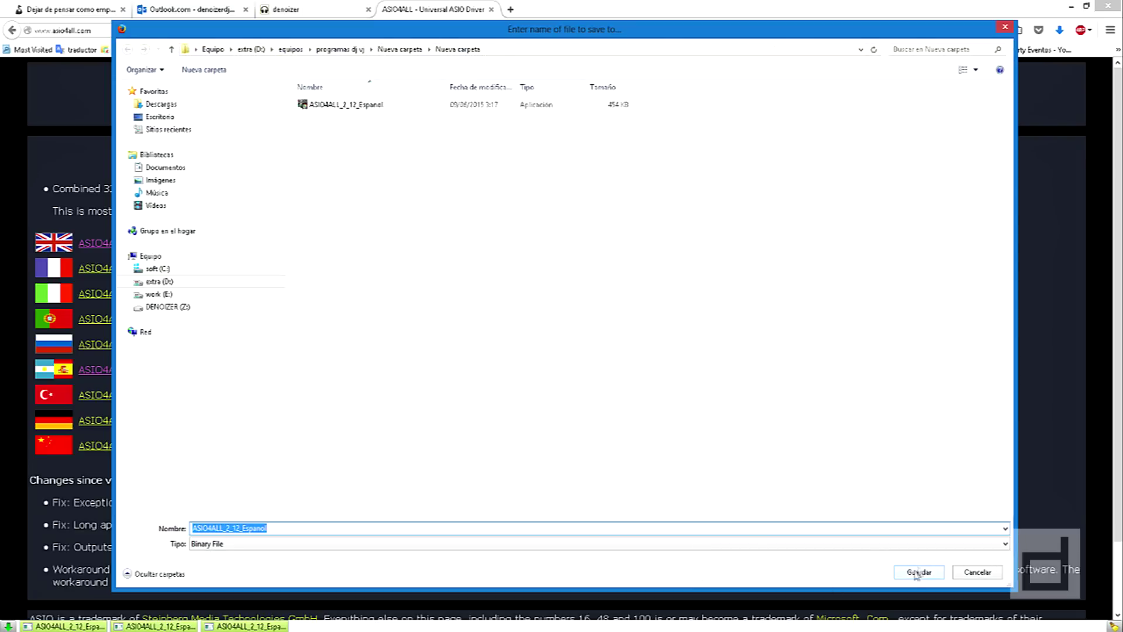
pyautogui.click(918, 572)
pyautogui.click(594, 326)
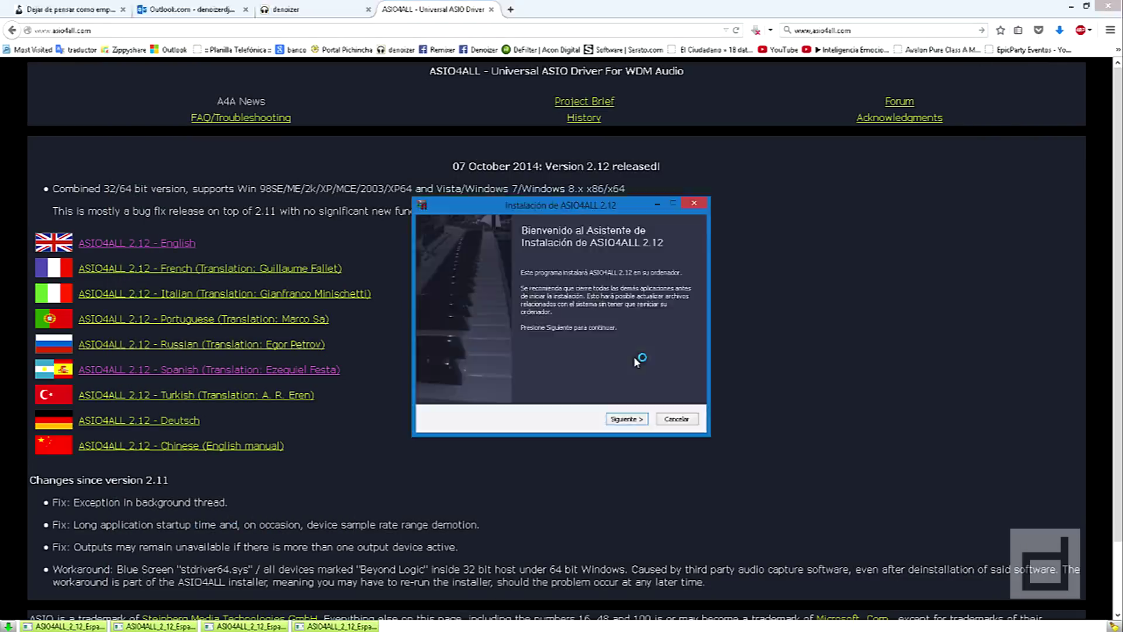
# Install ASIO4ALL 2.12, accepting the licence terms and keeping only the ASIO4ALL v2 component and the default destination directory
pyautogui.click(624, 420)
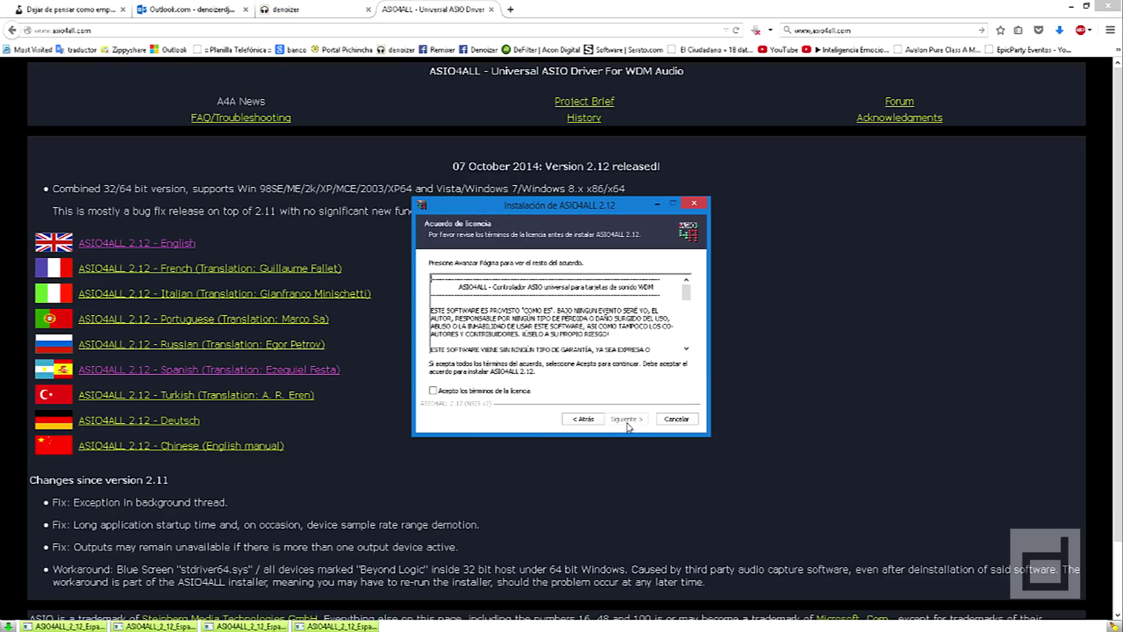
pyautogui.click(433, 391)
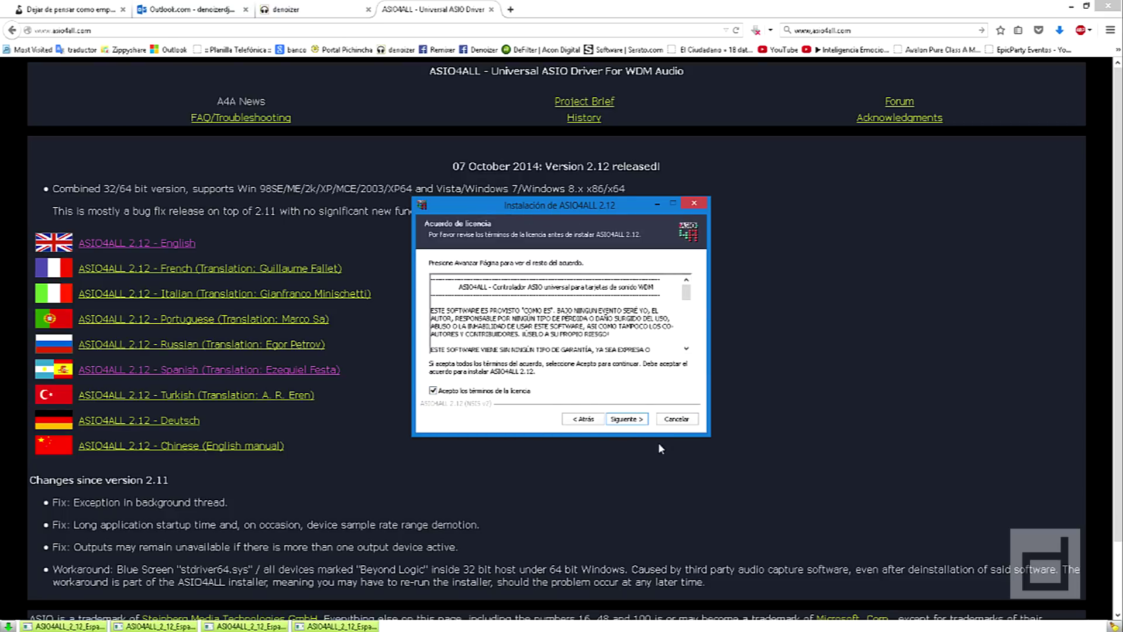
pyautogui.click(625, 419)
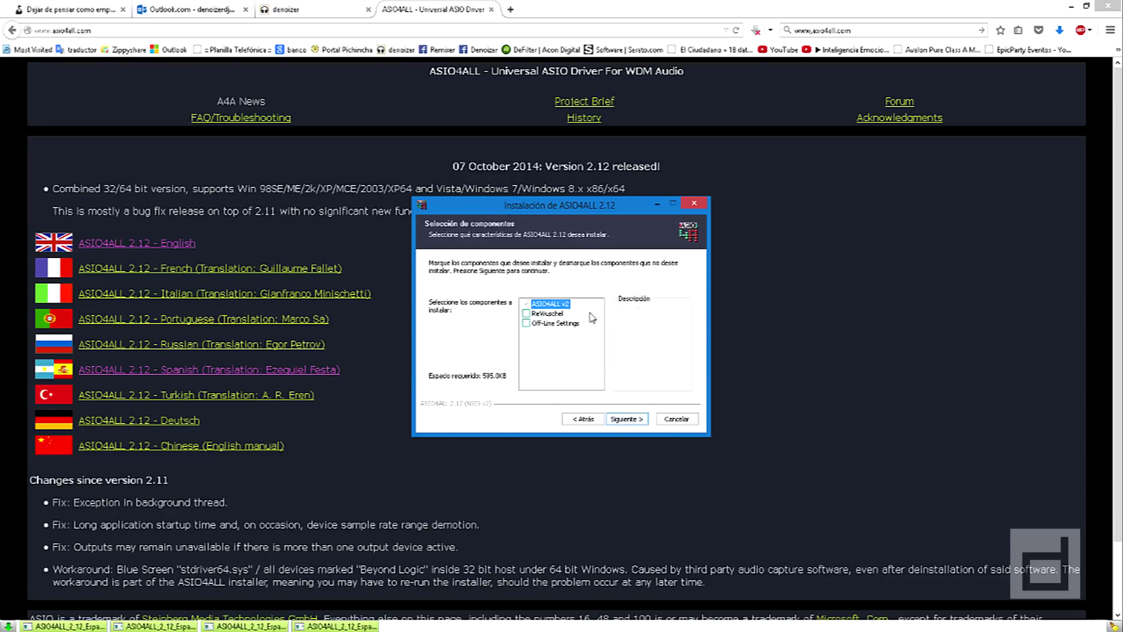
pyautogui.moveTo(559, 306)
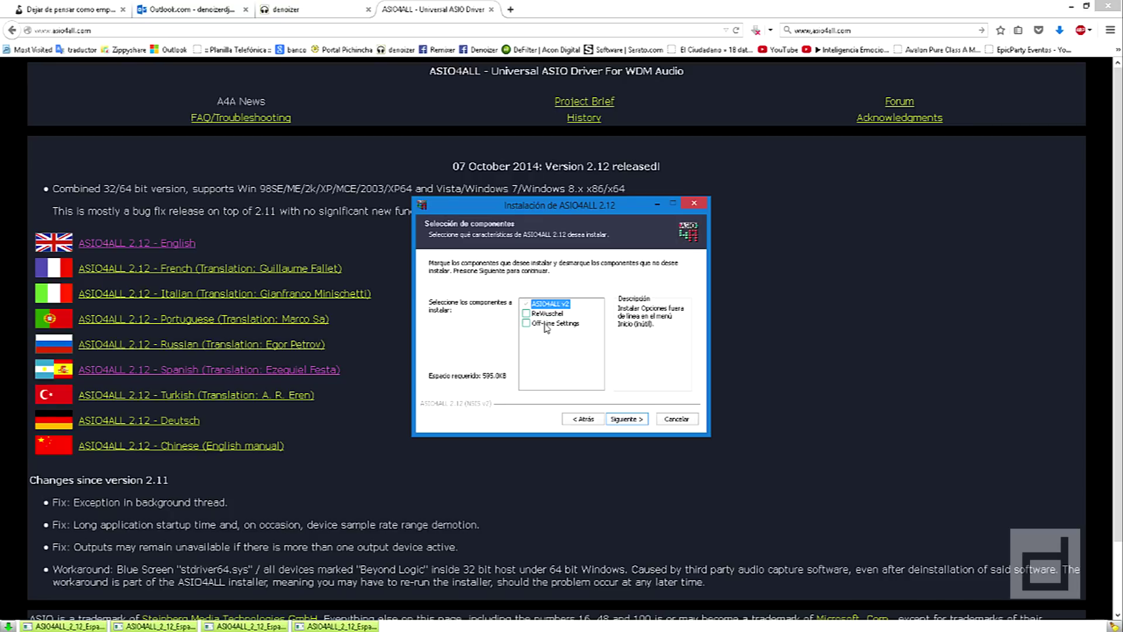
pyautogui.click(625, 419)
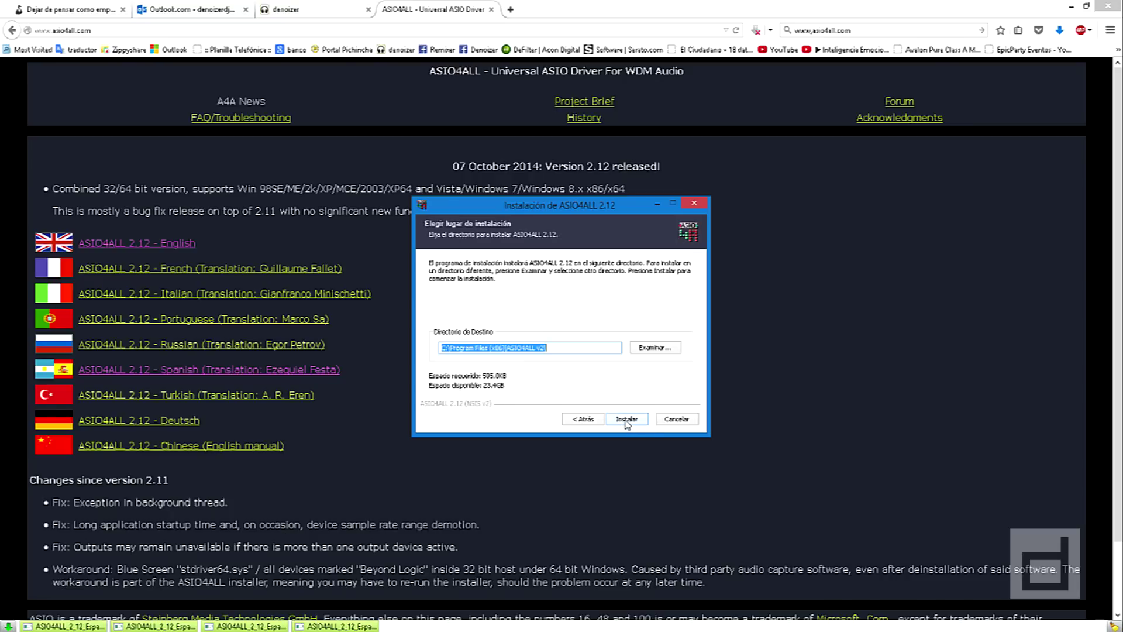
pyautogui.click(624, 420)
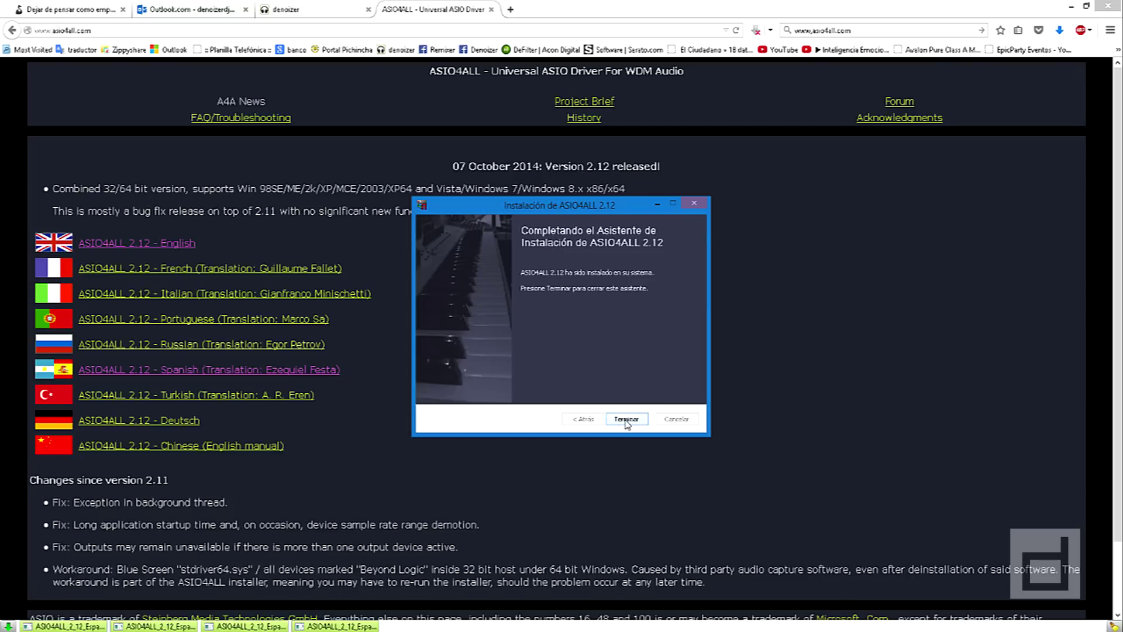
pyautogui.click(626, 420)
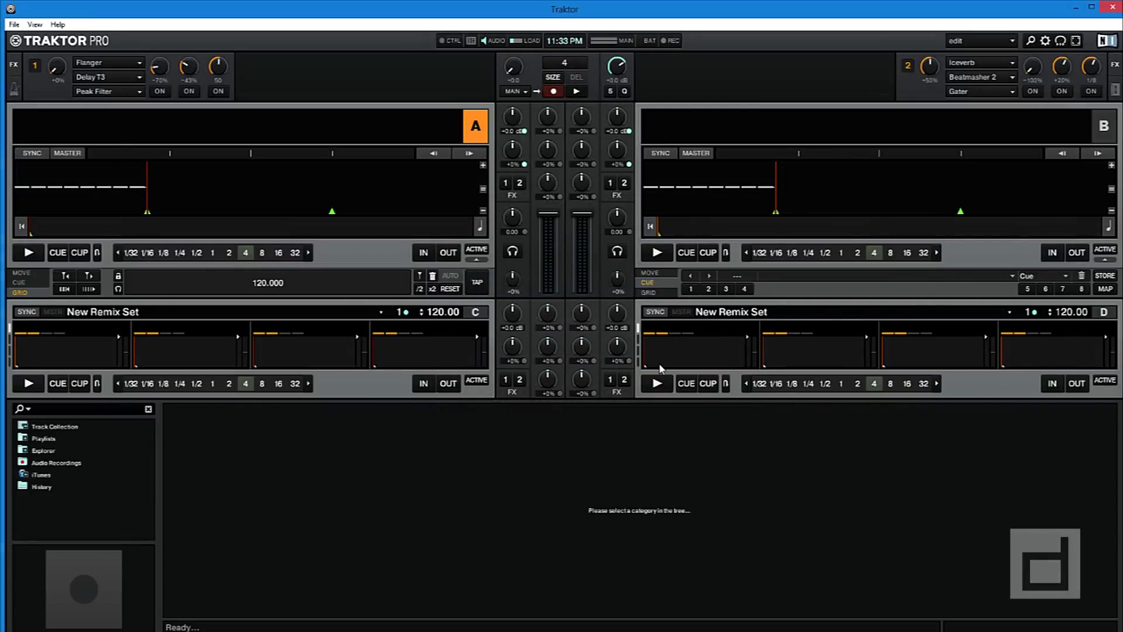
# Switch to Traktor and choose ASIO4ALL v2 (ASIO) as the audio device in the audio setup preferences
pyautogui.click(1045, 40)
pyautogui.click(99, 107)
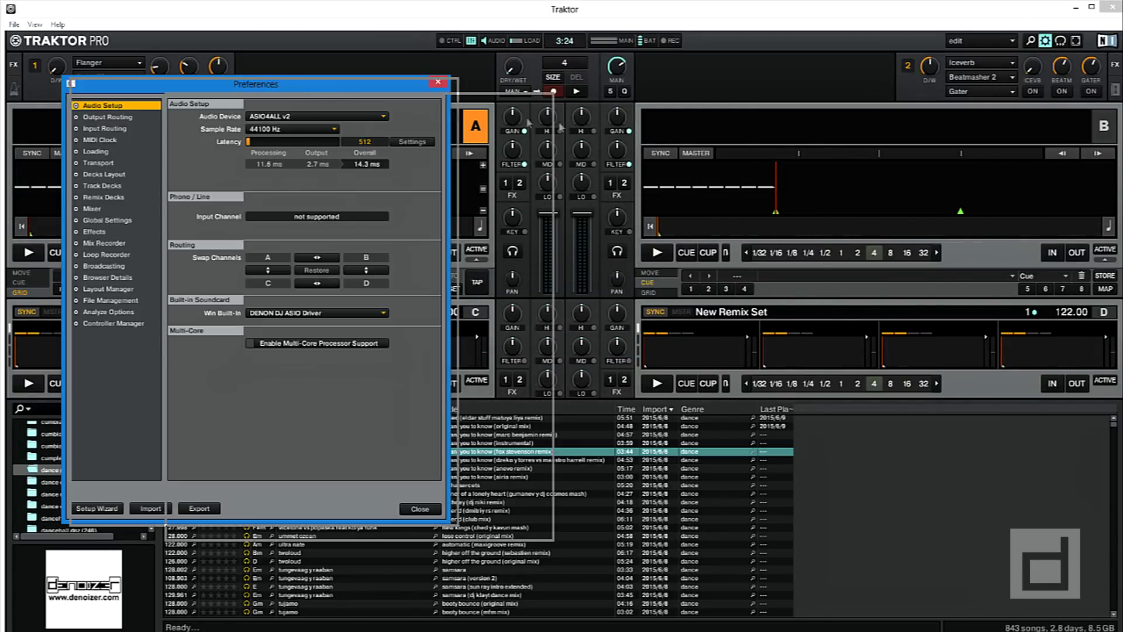
pyautogui.moveTo(319, 87); pyautogui.dragTo(689, 144)
pyautogui.click(670, 173)
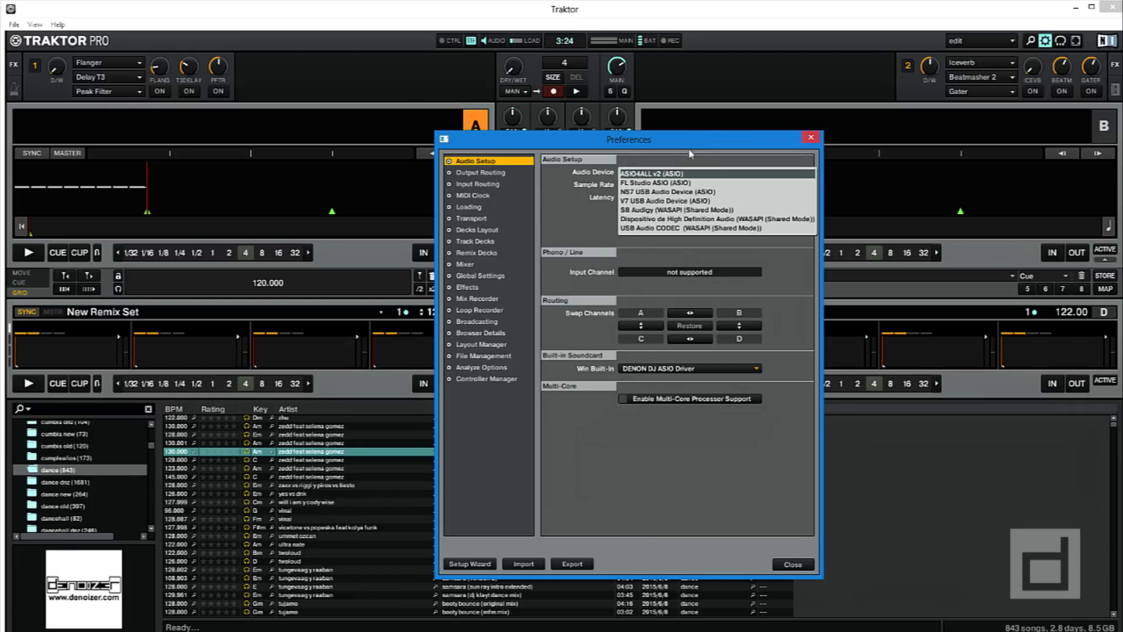
pyautogui.click(661, 175)
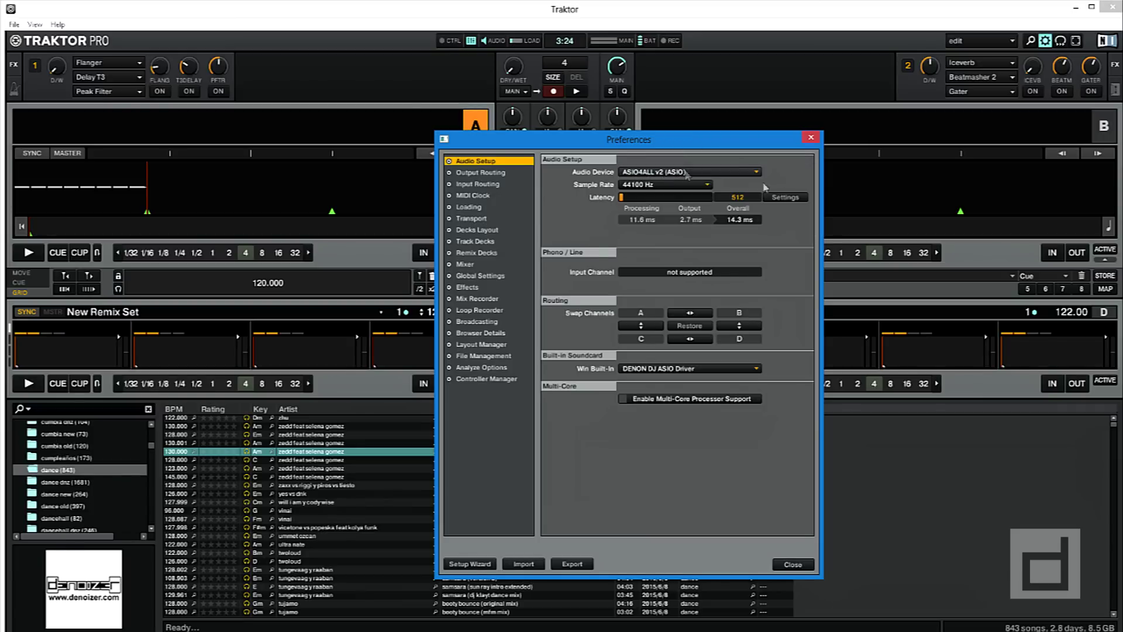
# Examine the WDM device list in the ASIO4ALL driver settings, including the DN-MC6000 inputs and outputs
pyautogui.click(789, 199)
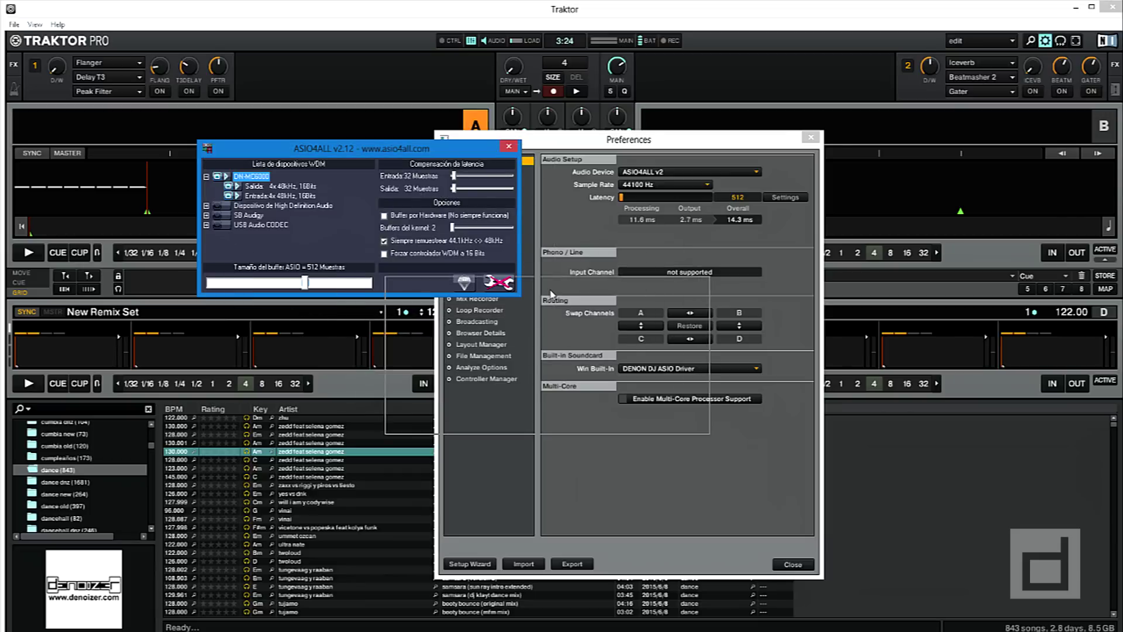
pyautogui.moveTo(362, 156); pyautogui.dragTo(551, 294)
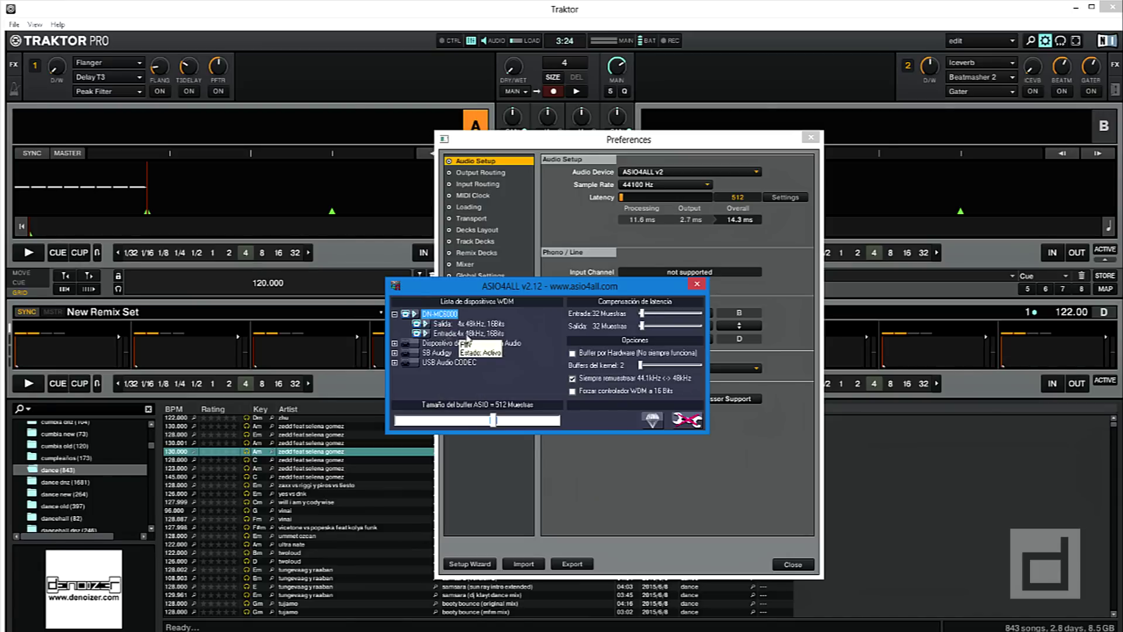
pyautogui.click(697, 285)
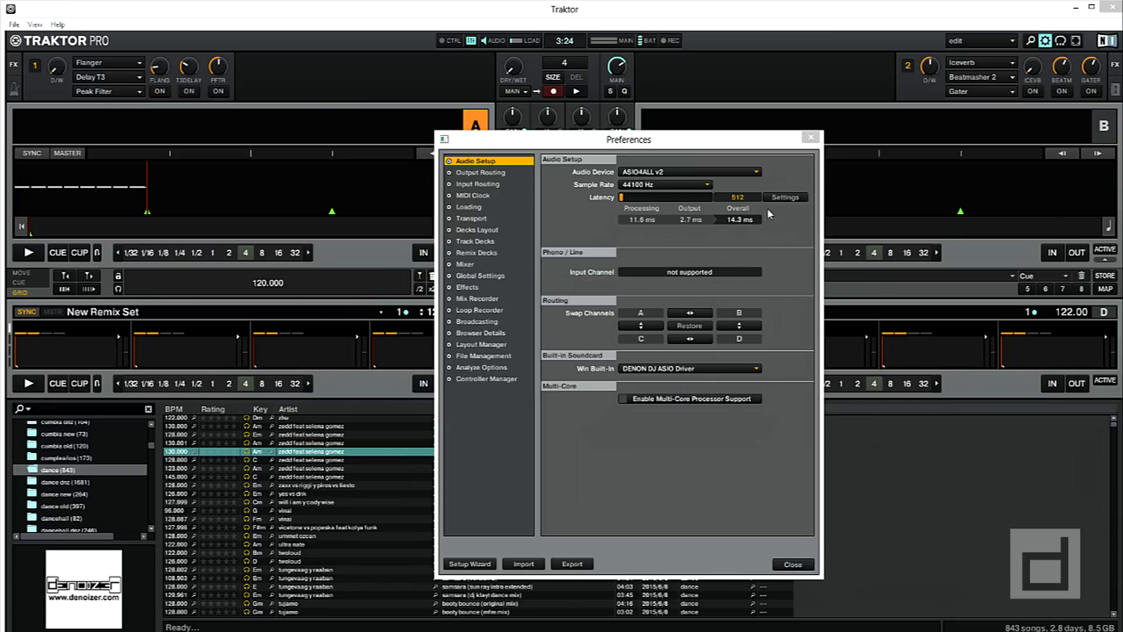
# Check the monitor and master output routing, and load the selected track into deck A
pyautogui.click(486, 174)
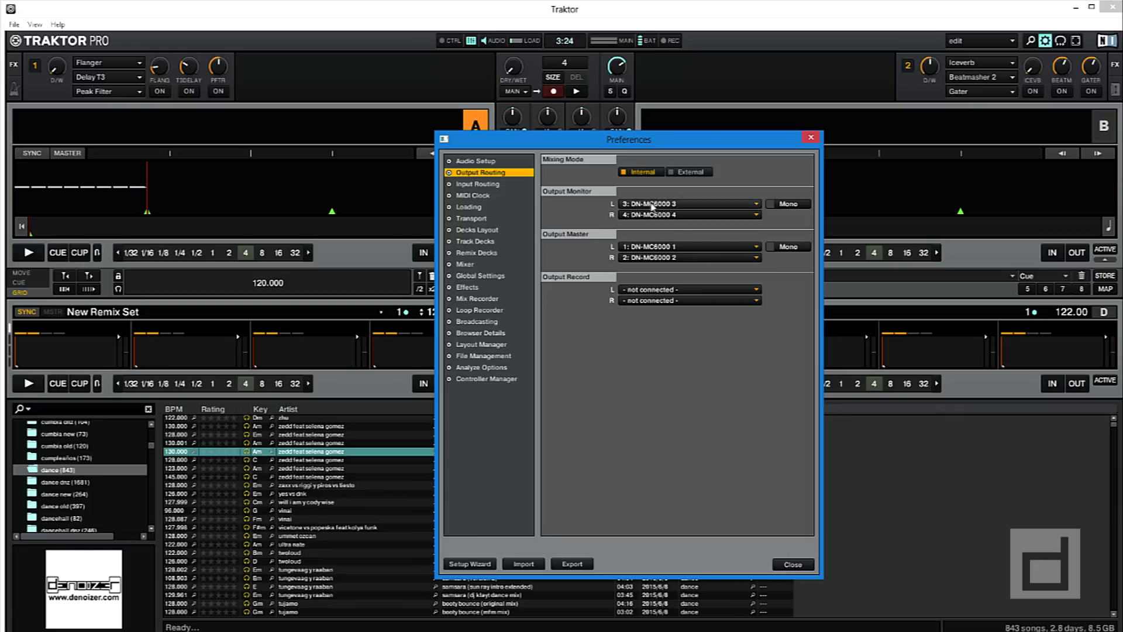
pyautogui.press('Escape')
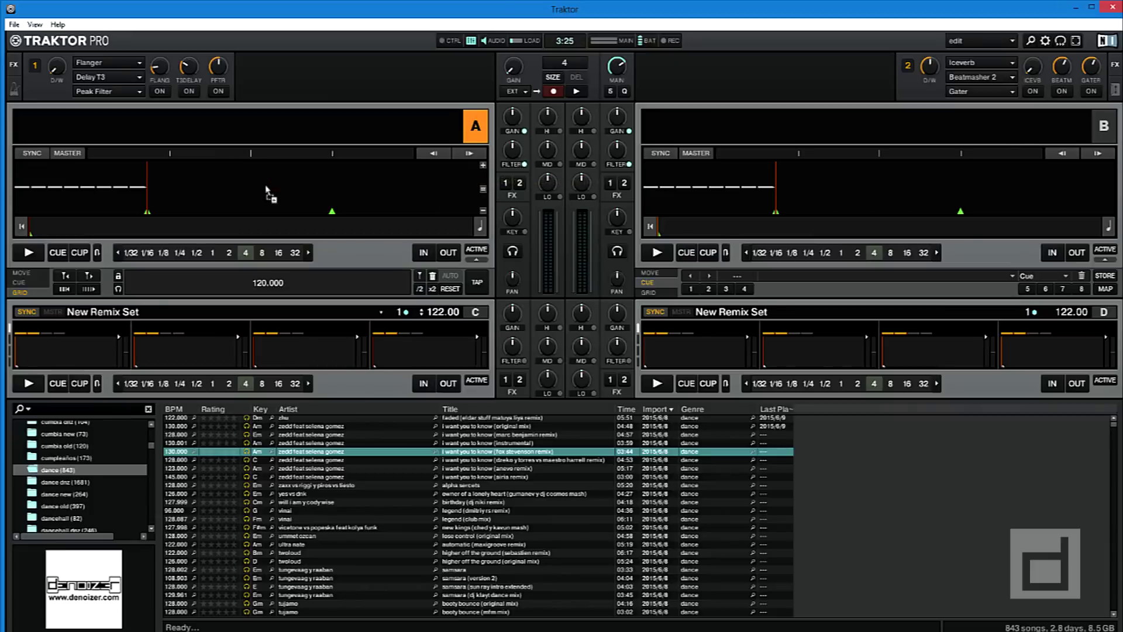
pyautogui.moveTo(267, 195); pyautogui.dragTo(267, 196)
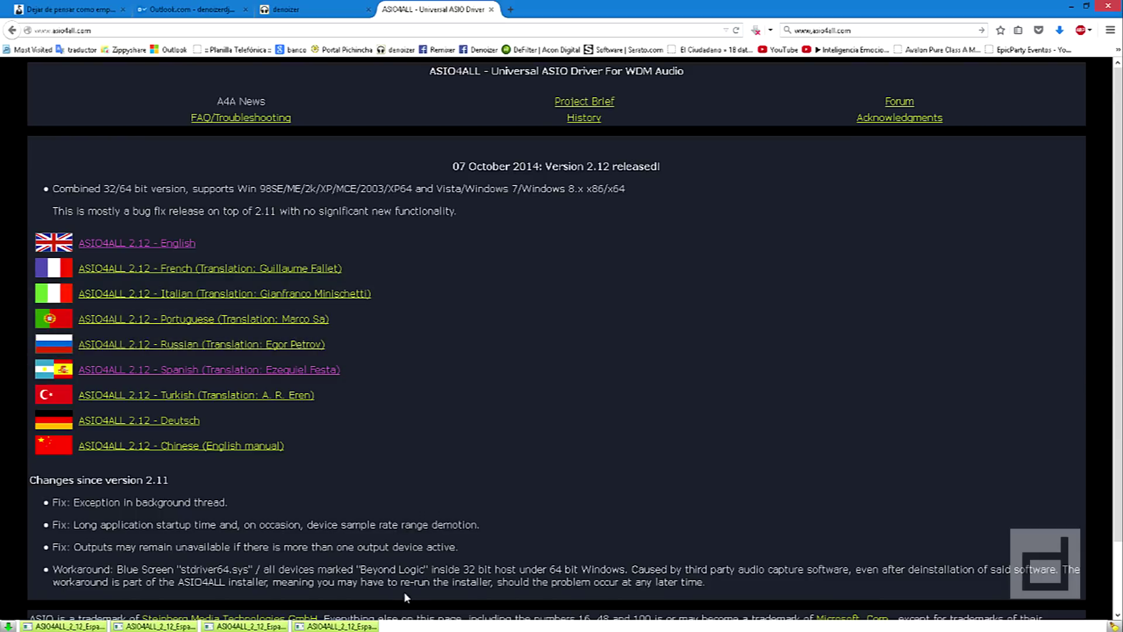
# Switch to File Explorer and open the Traktor 2 folder under Archivos de programa > Native Instruments on drive C
pyautogui.moveTo(243, 626)
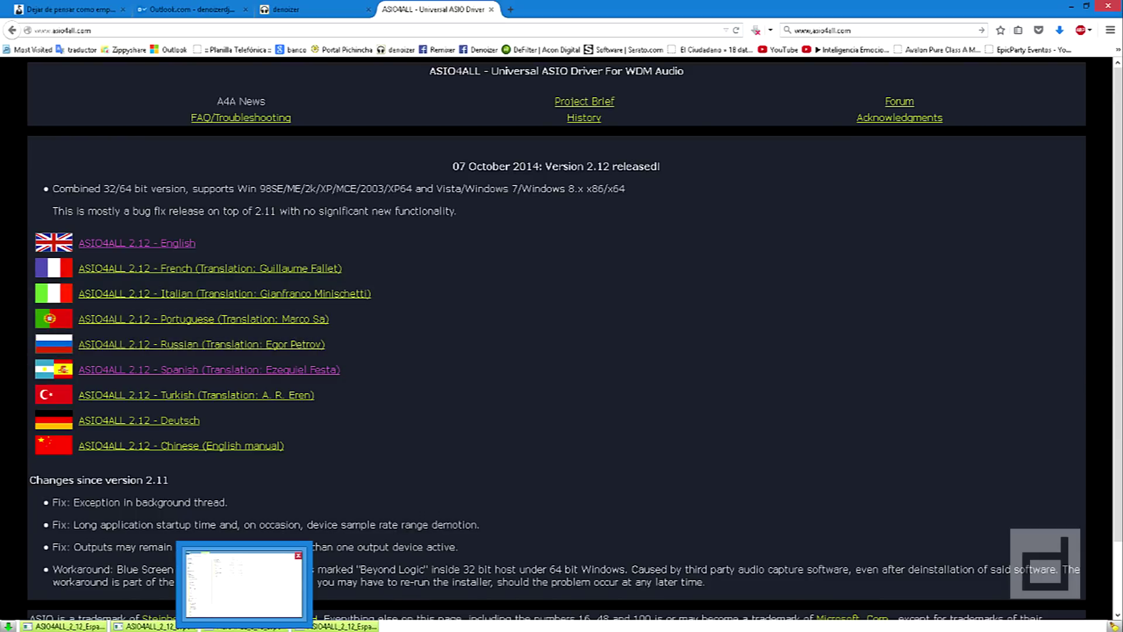
pyautogui.click(244, 582)
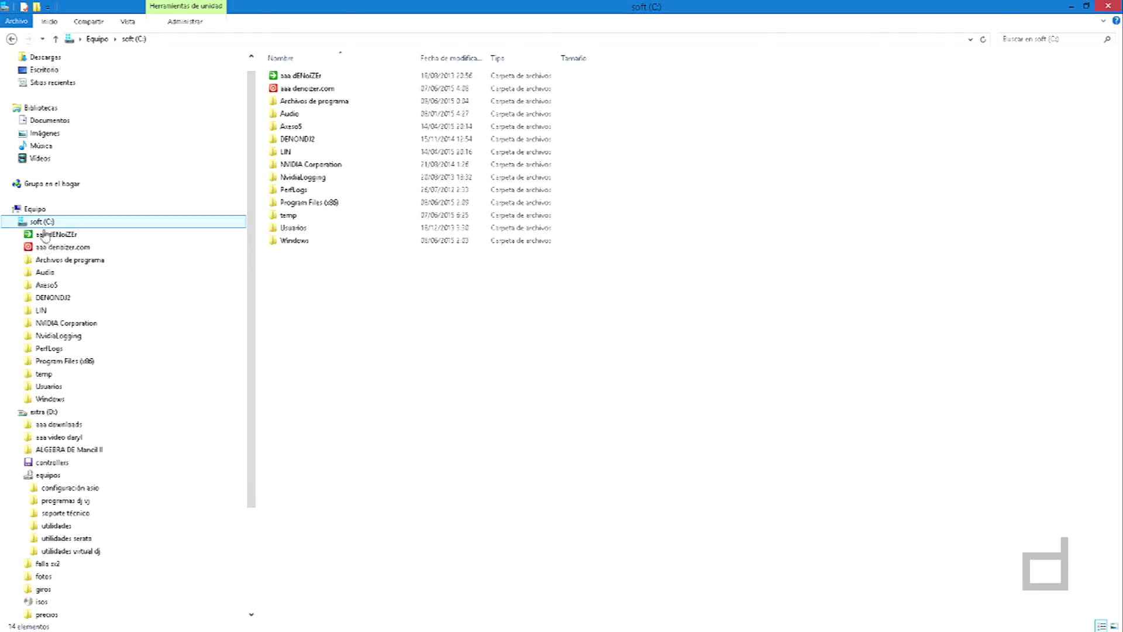
pyautogui.click(34, 261)
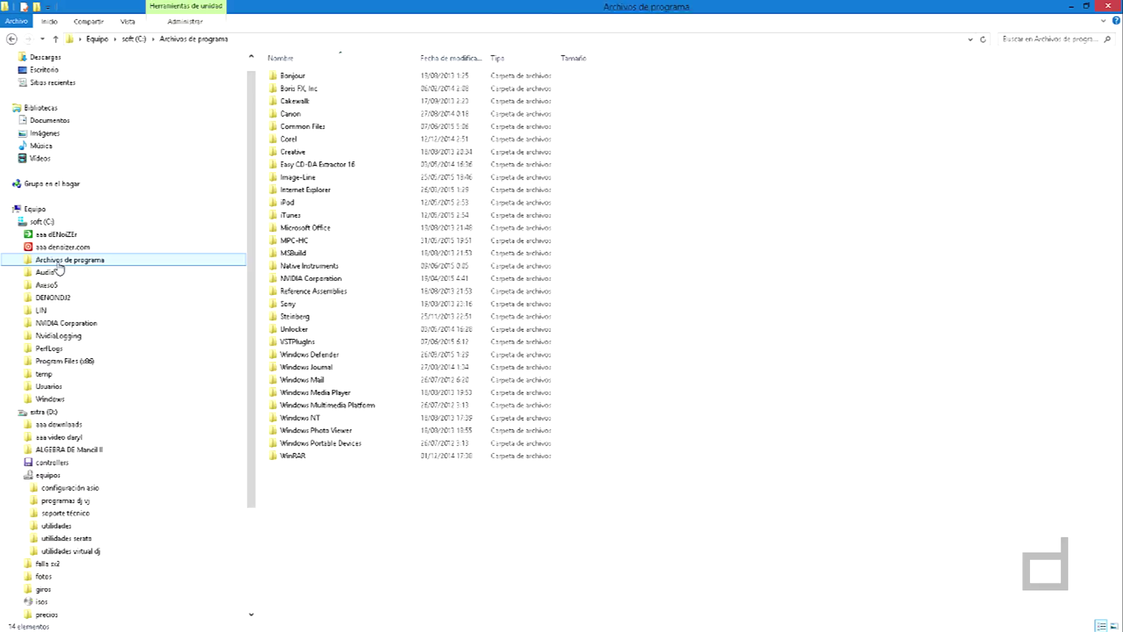
pyautogui.click(21, 260)
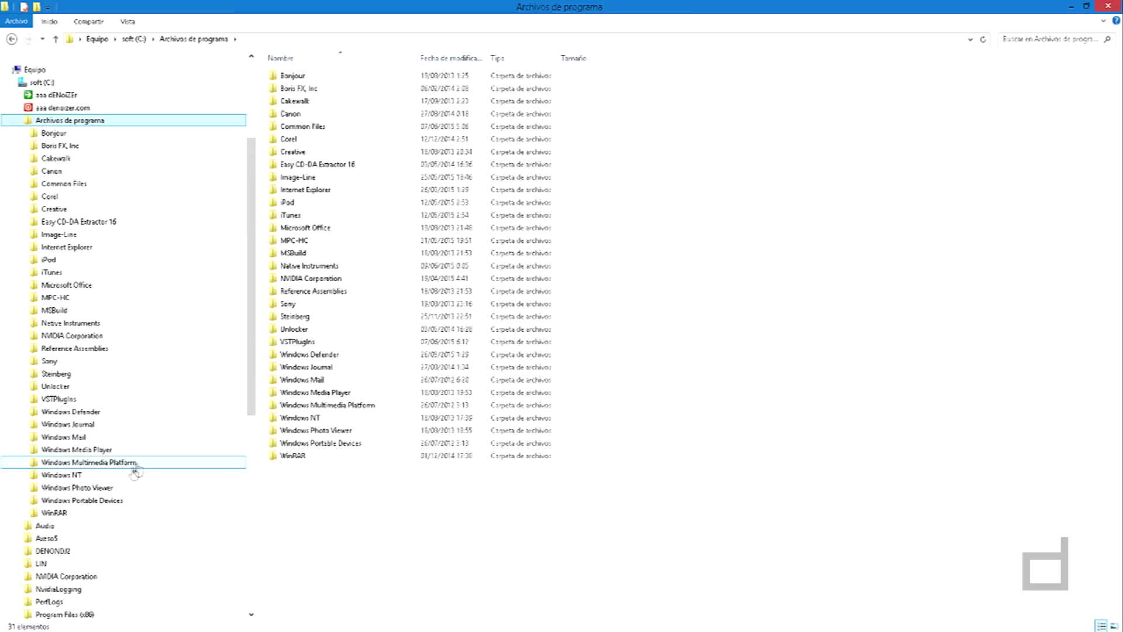
pyautogui.click(61, 327)
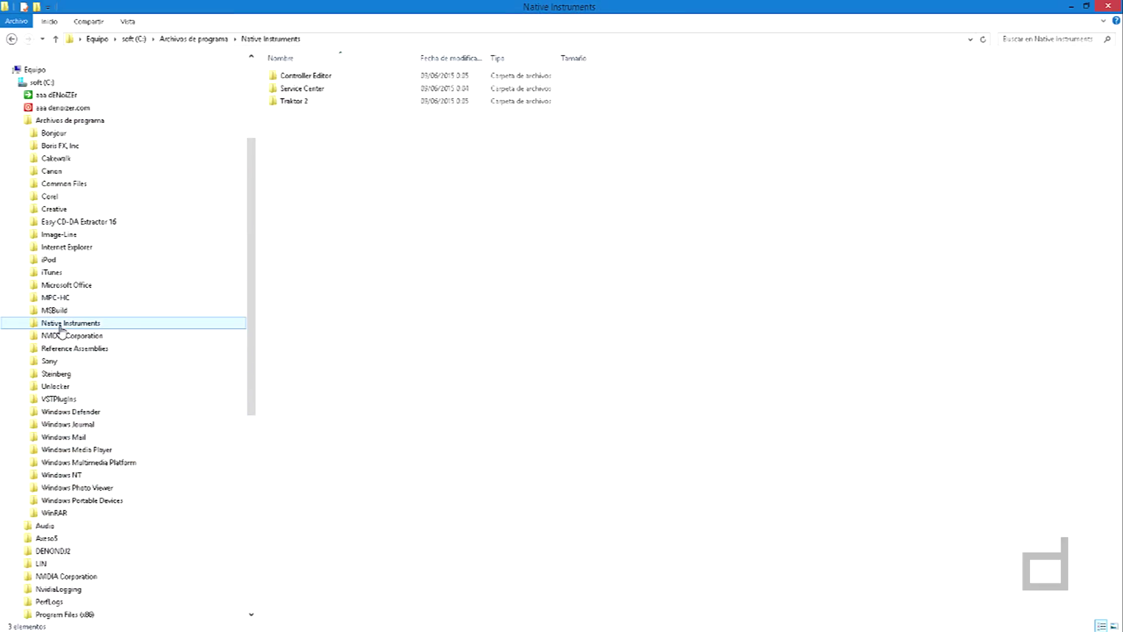
pyautogui.click(28, 323)
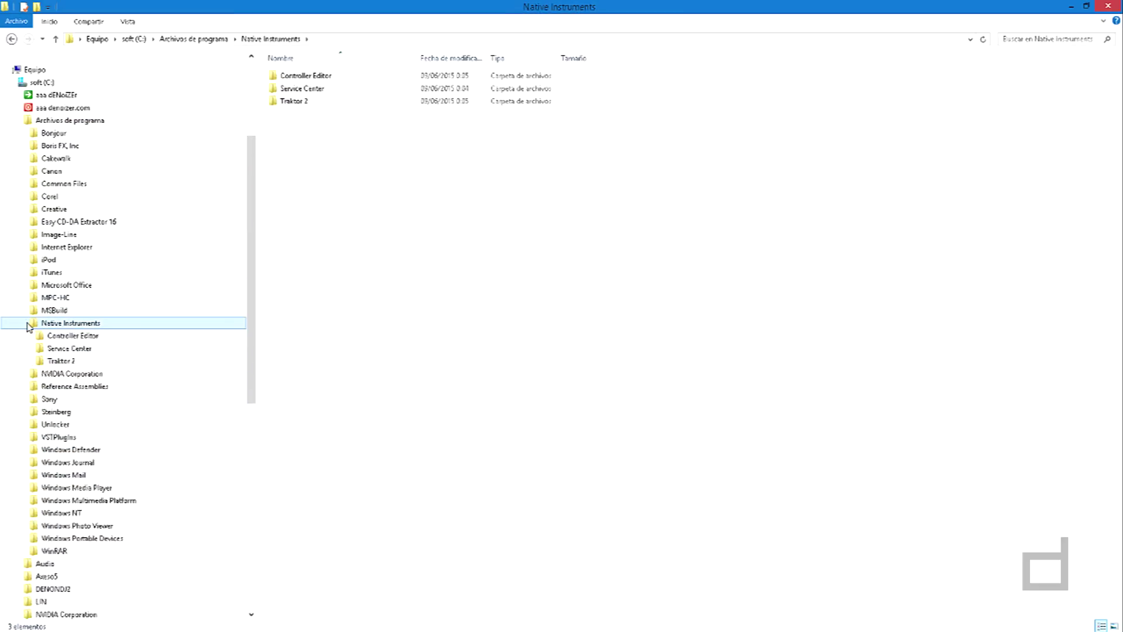
pyautogui.click(61, 361)
pyautogui.click(33, 363)
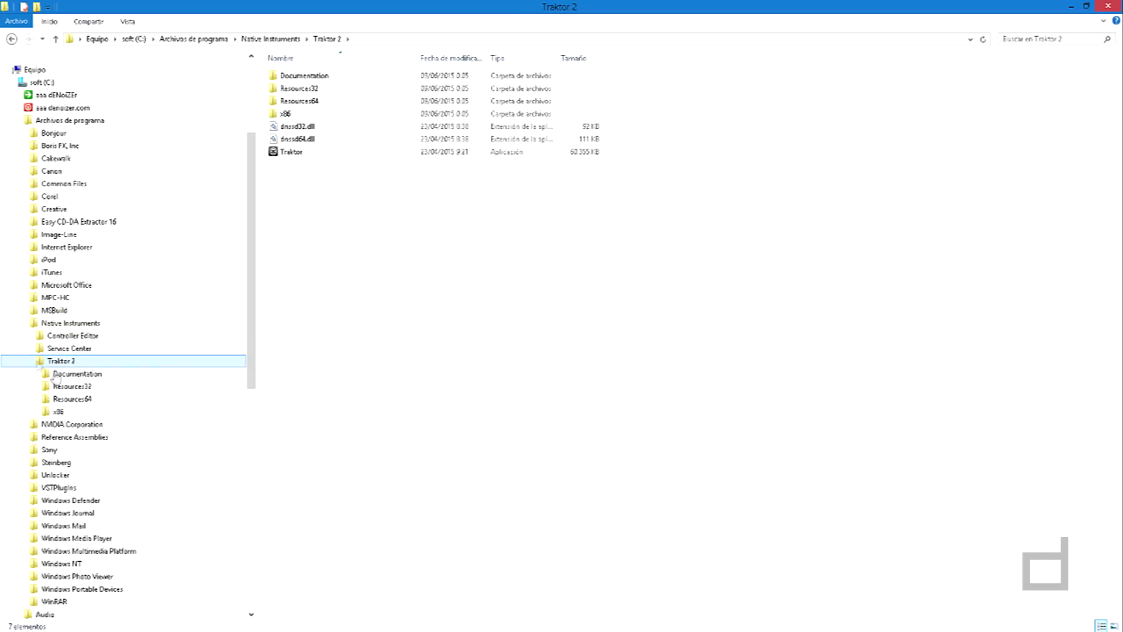
# Inspect the contents of the x86 subfolder and return to the Traktor 2 folder
pyautogui.scroll(-1, 251, 351)
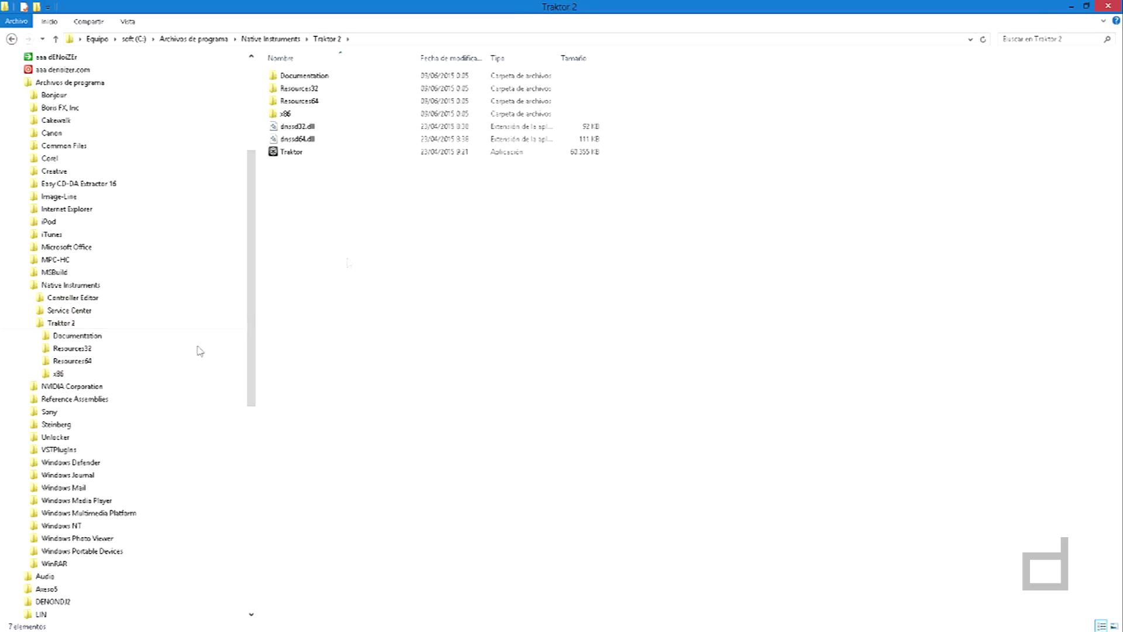
pyautogui.click(59, 374)
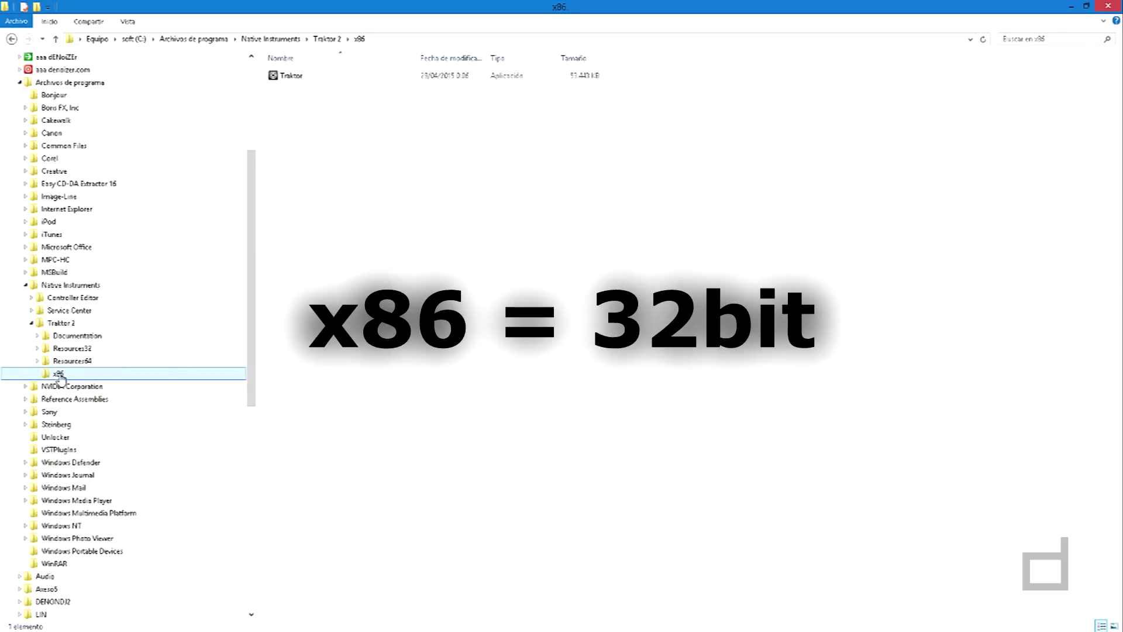
pyautogui.click(59, 323)
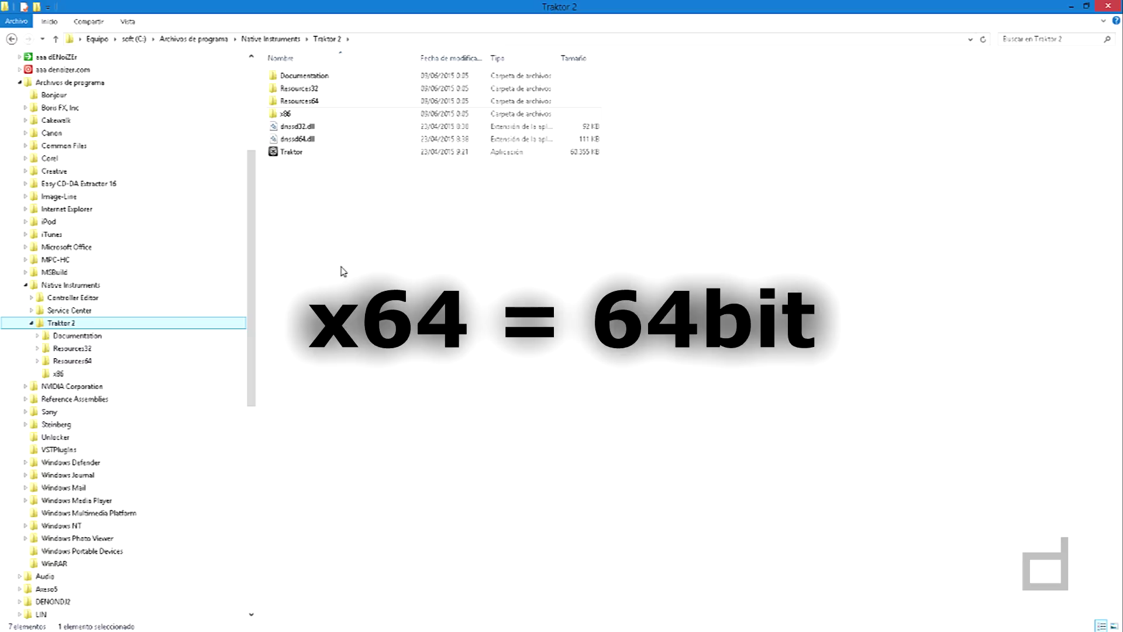
# Create a new folder named x64 inside the Traktor 2 folder
pyautogui.rightClick(313, 225)
pyautogui.moveTo(406, 368)
pyautogui.click(486, 369)
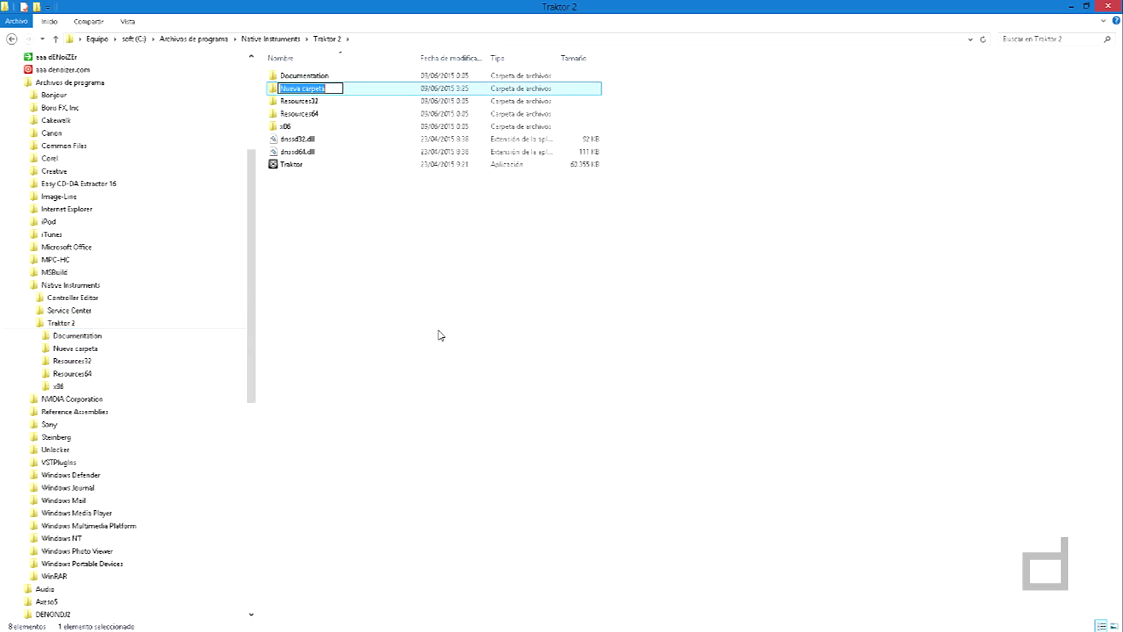
pyautogui.write('x64')
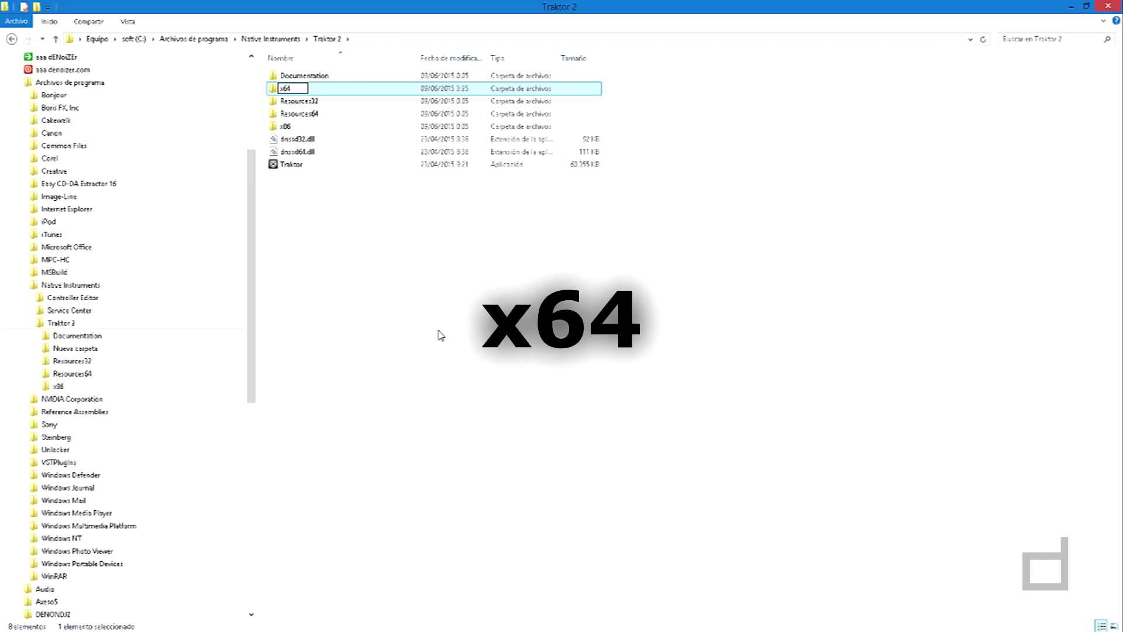
pyautogui.press('Return')
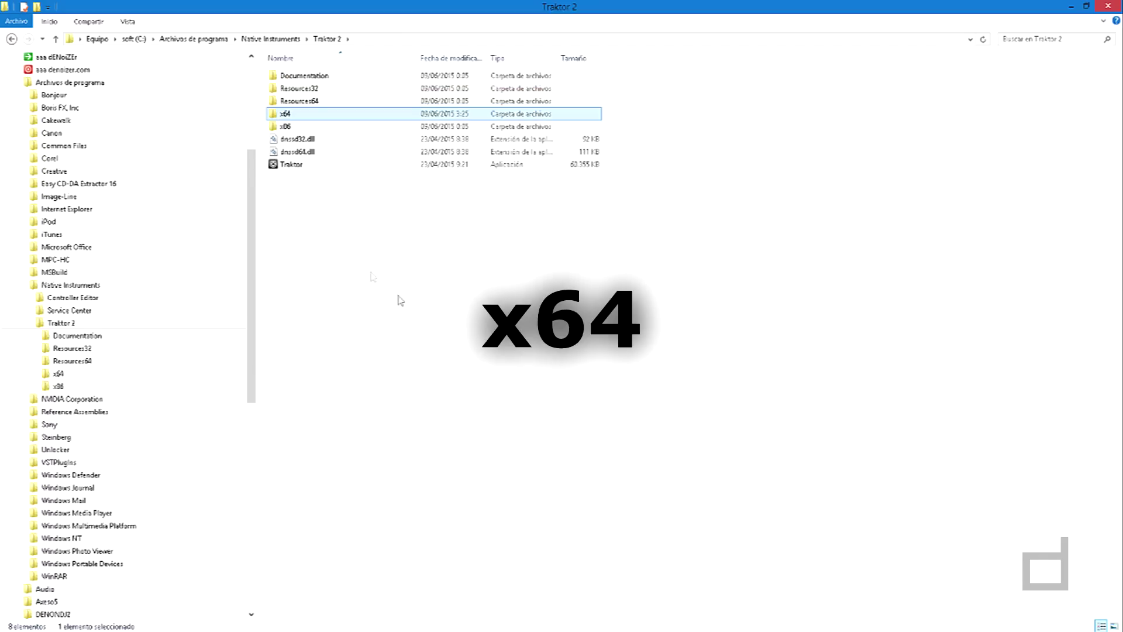
# Move the Traktor application from the Traktor 2 folder into the x64 folder, granting permission for the move
pyautogui.moveTo(298, 172); pyautogui.dragTo(301, 123)
pyautogui.click(535, 267)
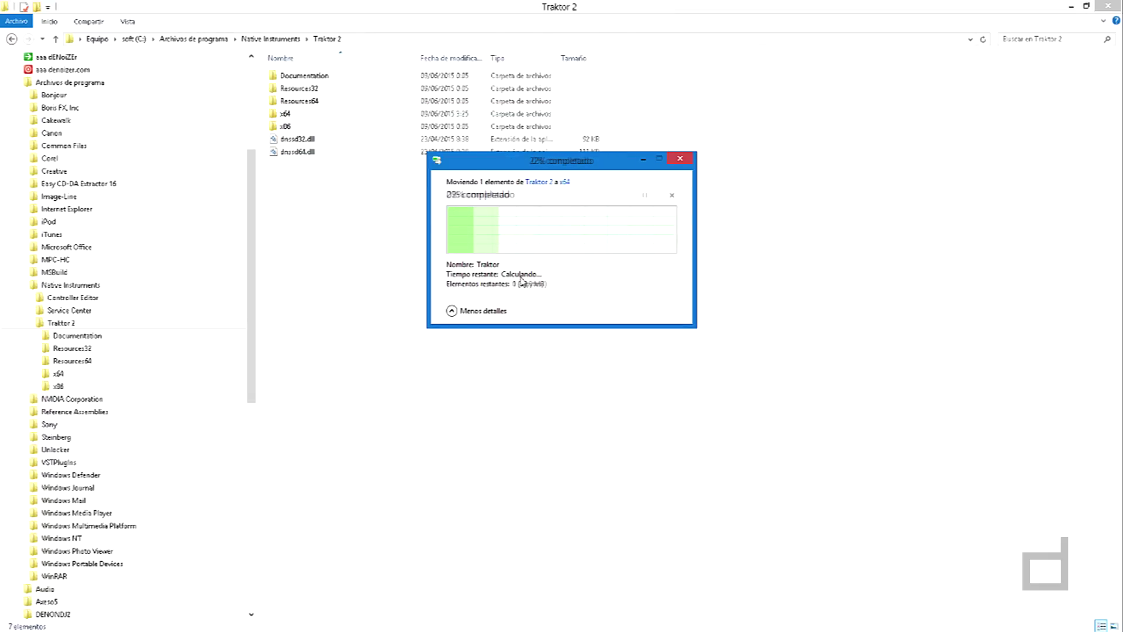
# Copy the Traktor application from the x86 subfolder into the Traktor 2 folder, granting permission for the copy
pyautogui.click(287, 128)
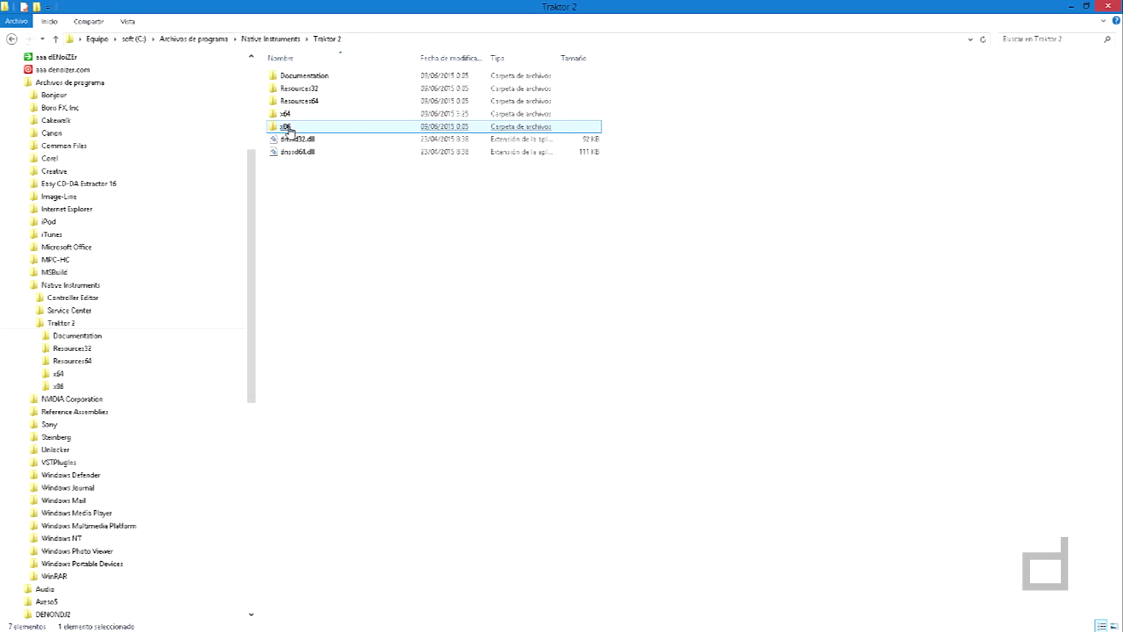
pyautogui.doubleClick(287, 128)
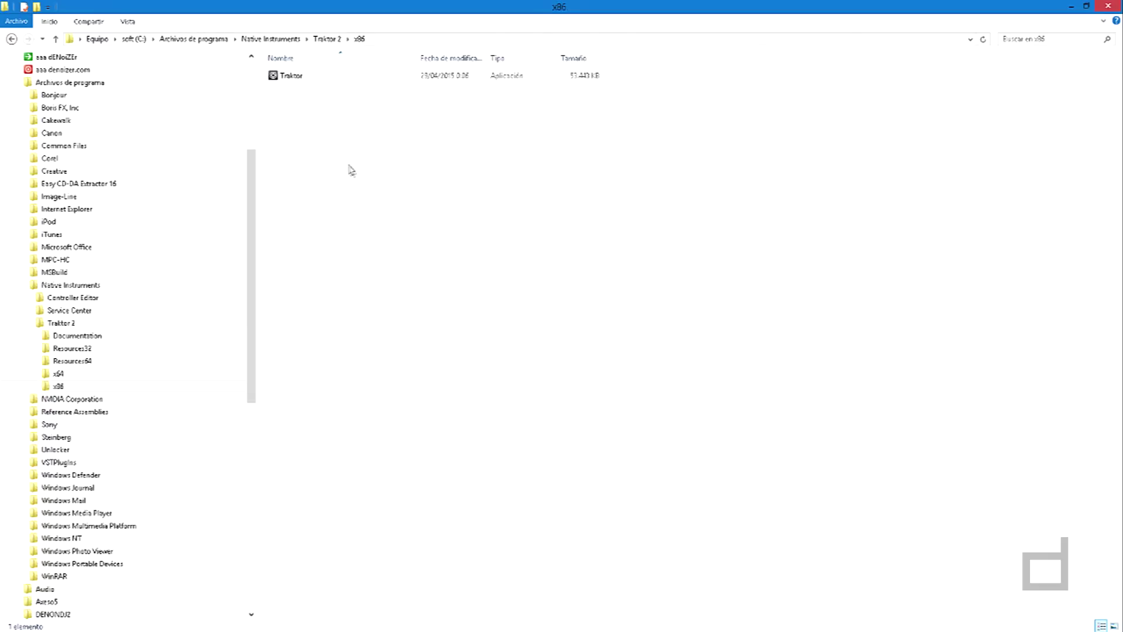
pyautogui.click(288, 83)
pyautogui.rightClick(287, 83)
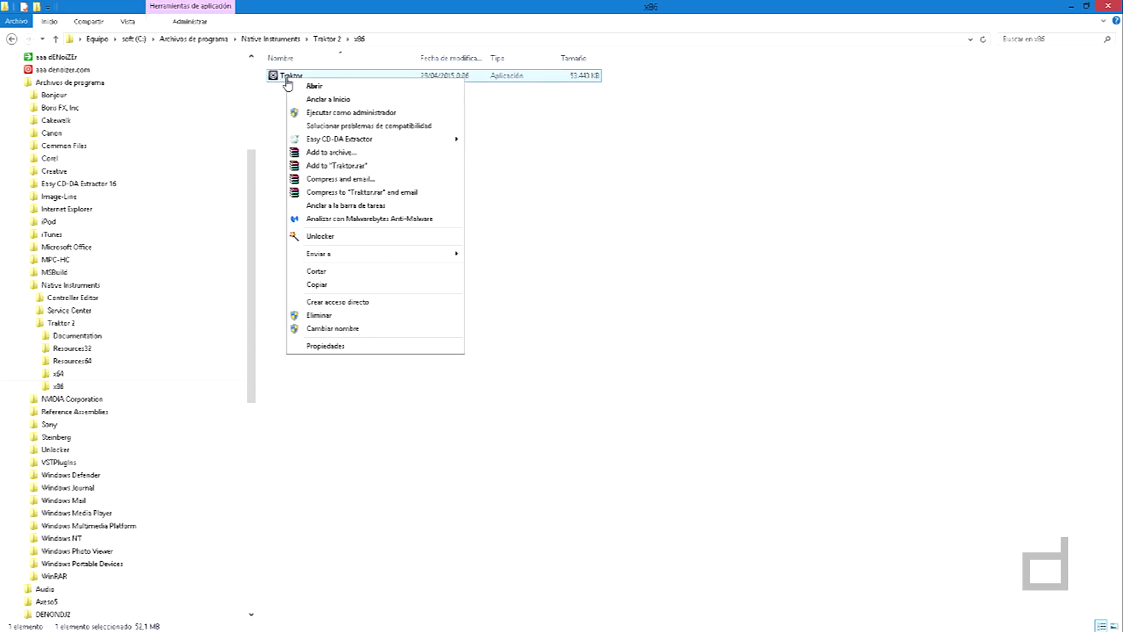
pyautogui.click(339, 290)
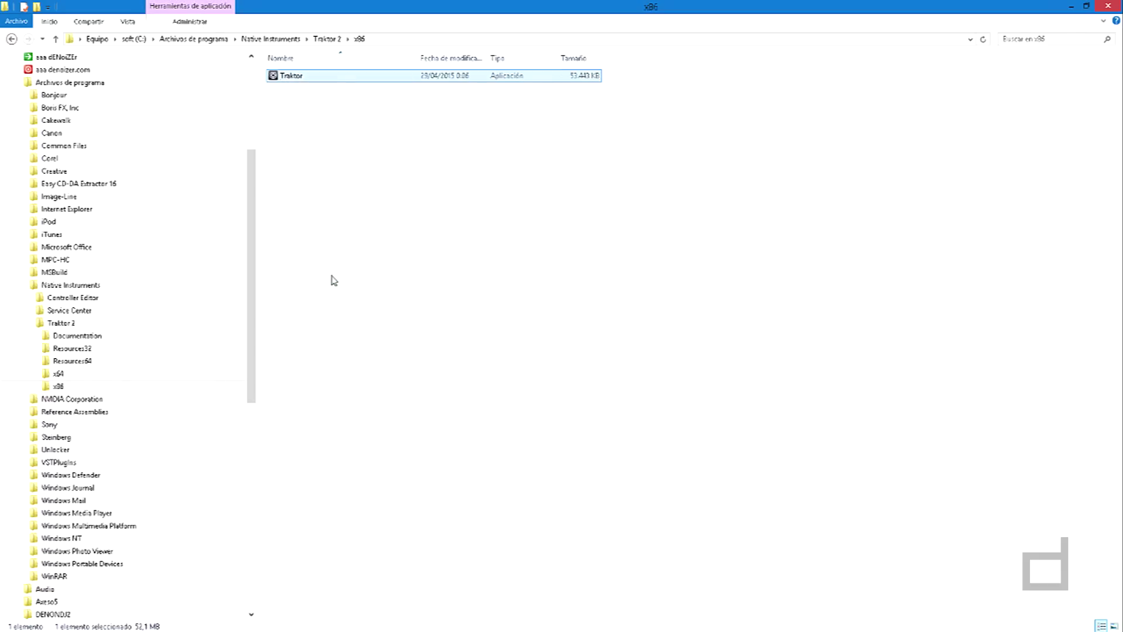
pyautogui.click(75, 323)
pyautogui.rightClick(323, 248)
pyautogui.click(409, 329)
pyautogui.click(529, 253)
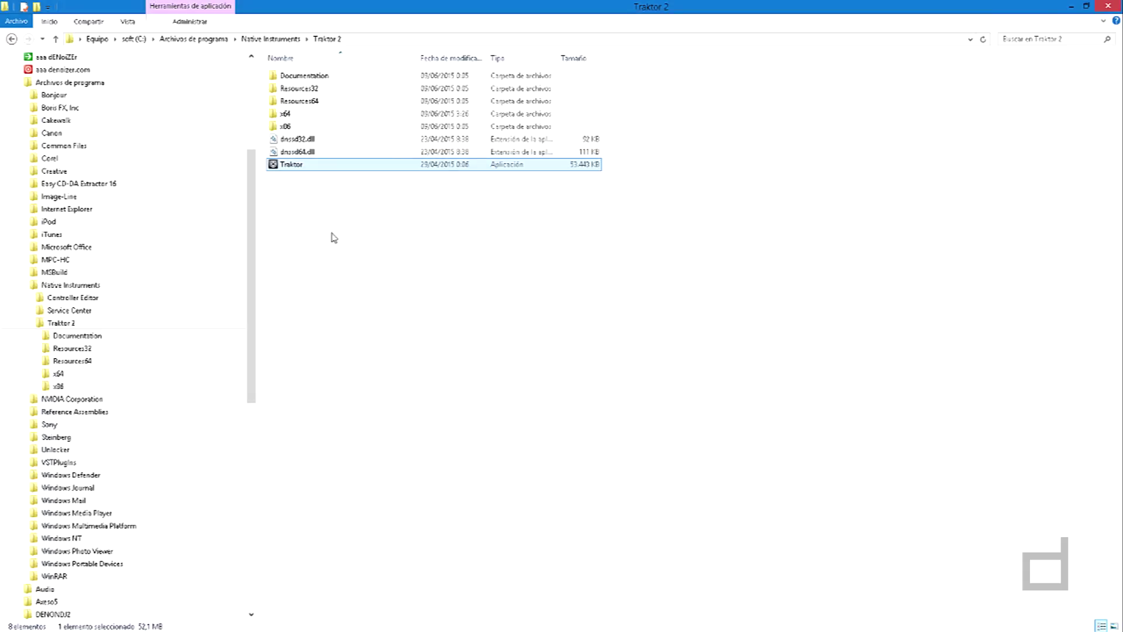
# Launch Traktor from the Traktor 2 folder and set the audio device in its preferences to DENON DJ ASIO Driver
pyautogui.doubleClick(291, 166)
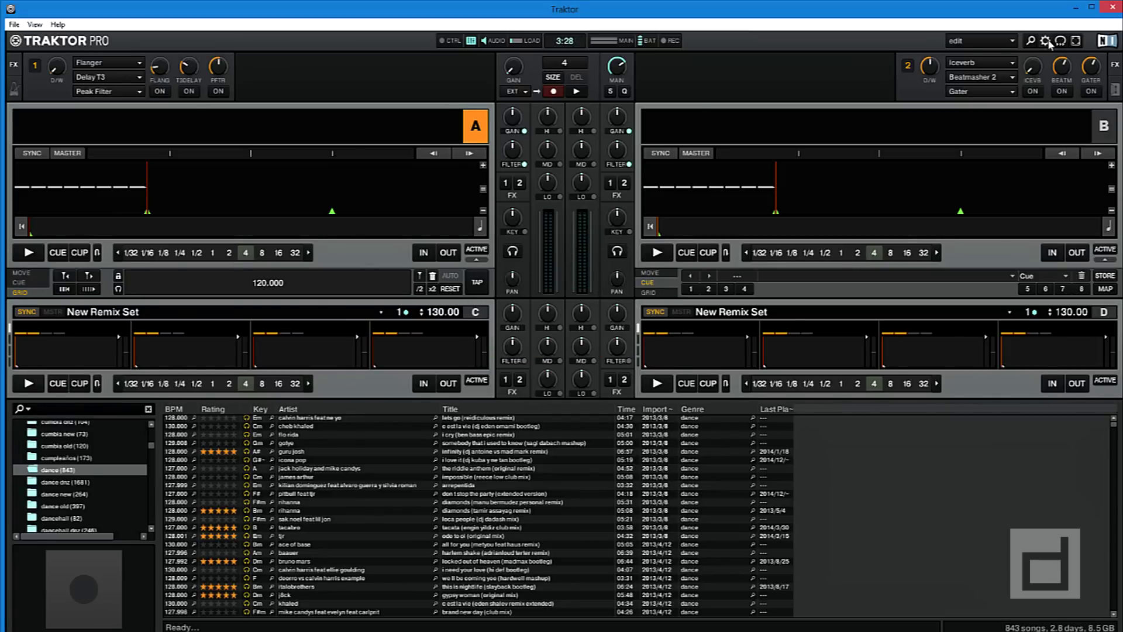
pyautogui.click(1045, 41)
pyautogui.click(174, 171)
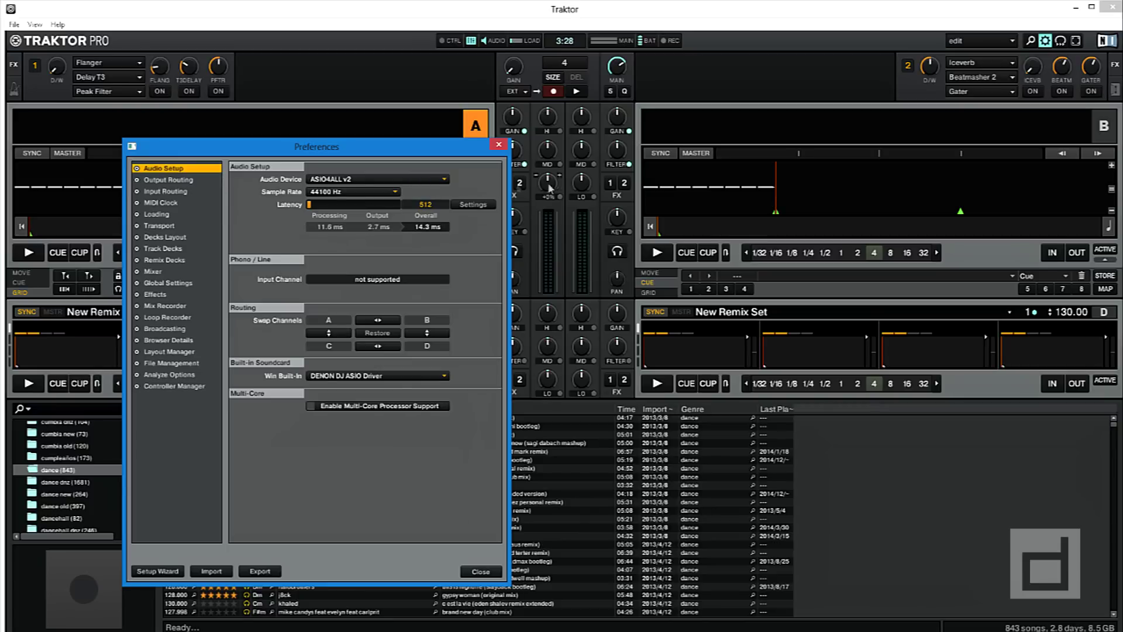
pyautogui.click(447, 180)
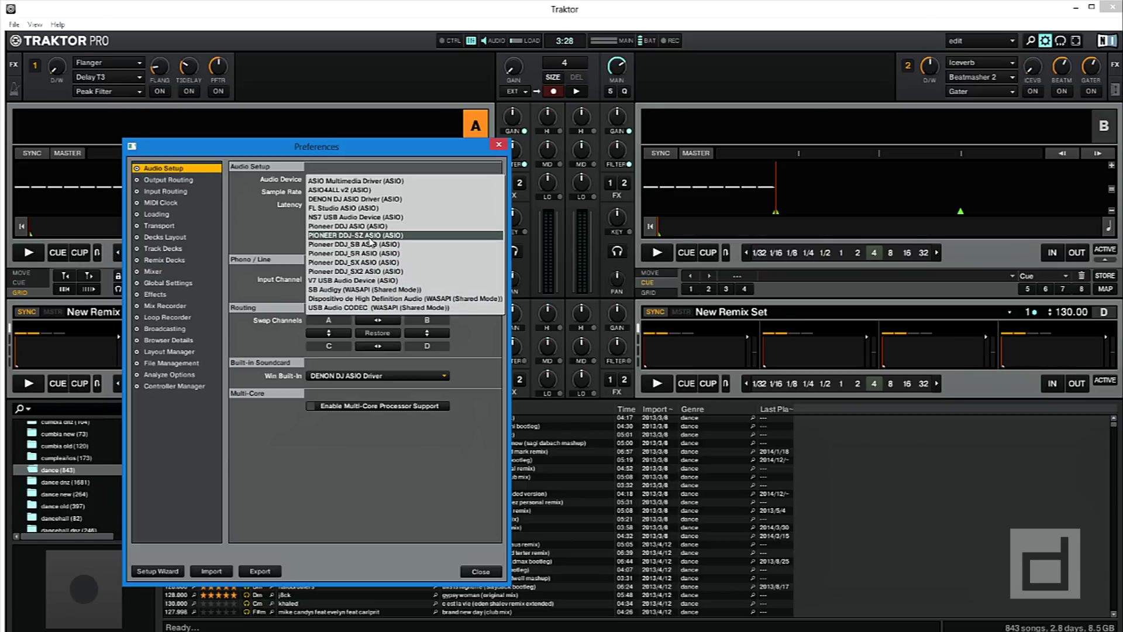
pyautogui.click(386, 199)
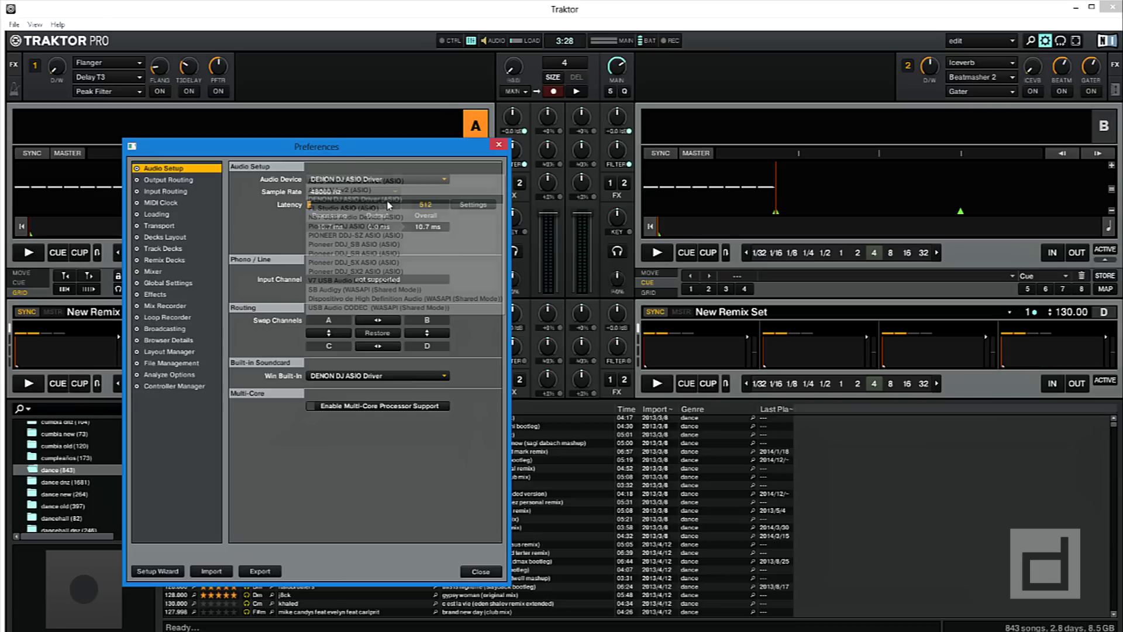
# Inspect the DENON DJ ASIO driver's control panel, accept its settings and close the preferences
pyautogui.click(471, 206)
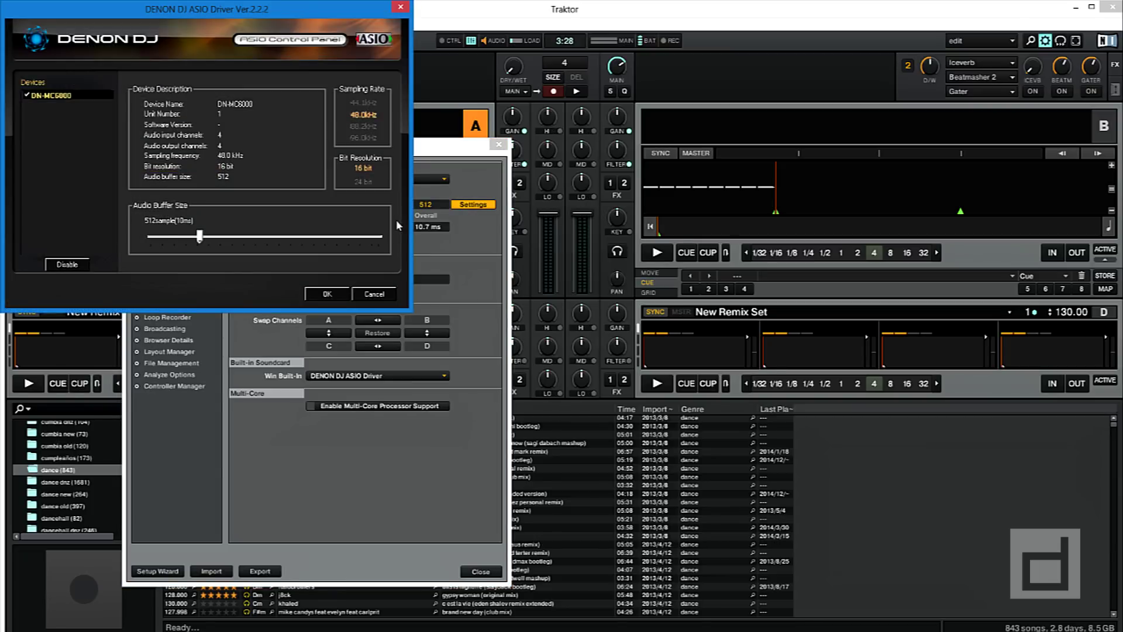
pyautogui.moveTo(396, 220); pyautogui.dragTo(680, 387)
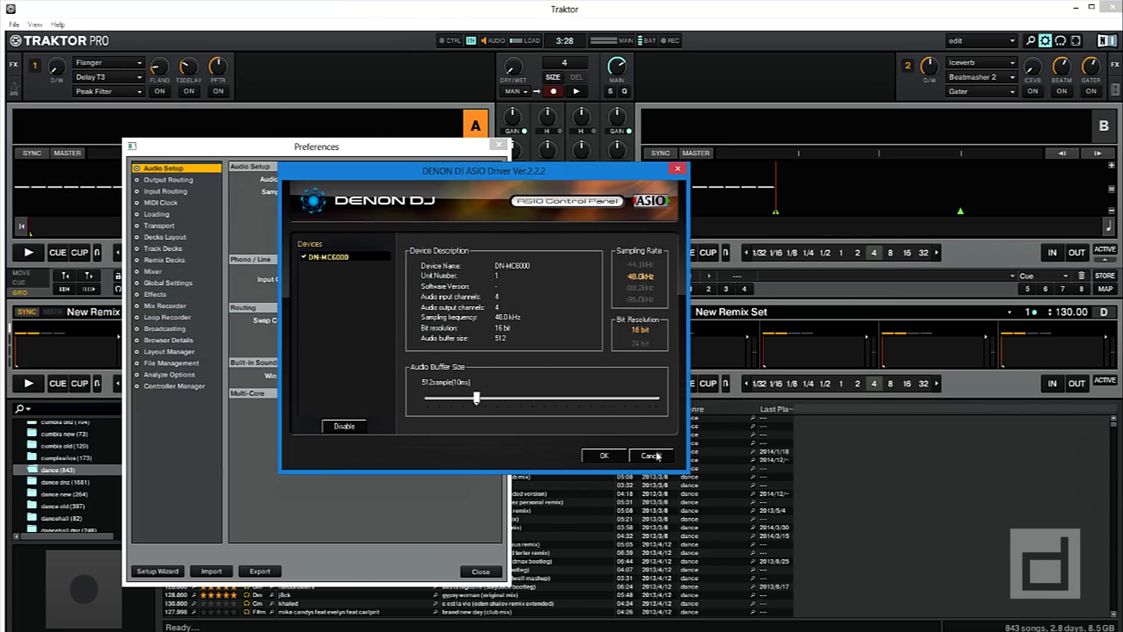
pyautogui.click(612, 456)
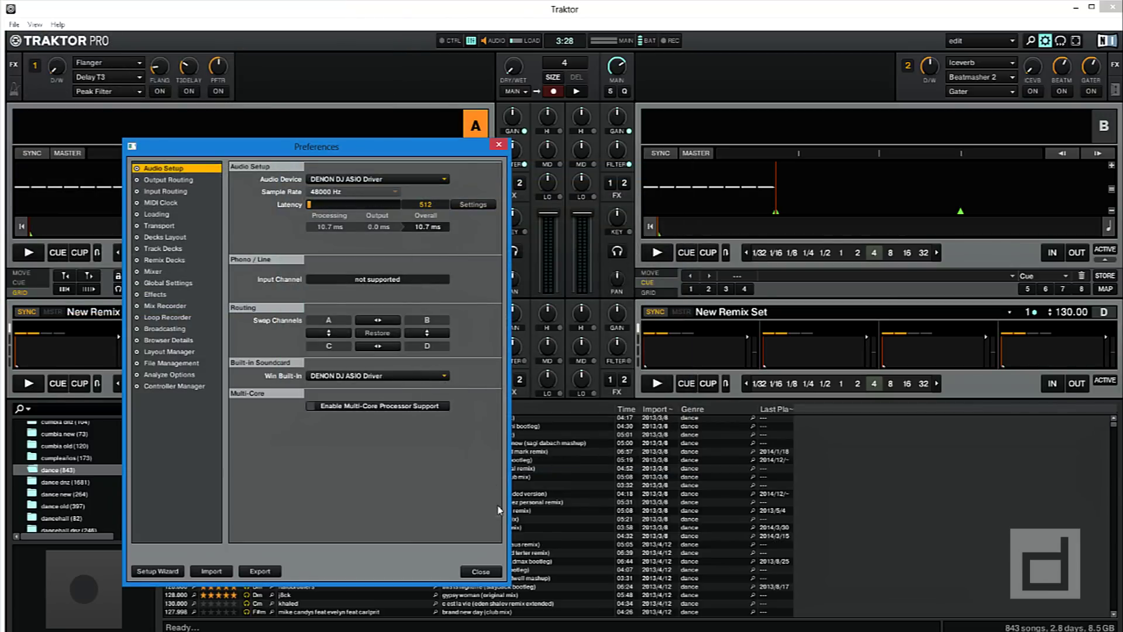
pyautogui.click(481, 571)
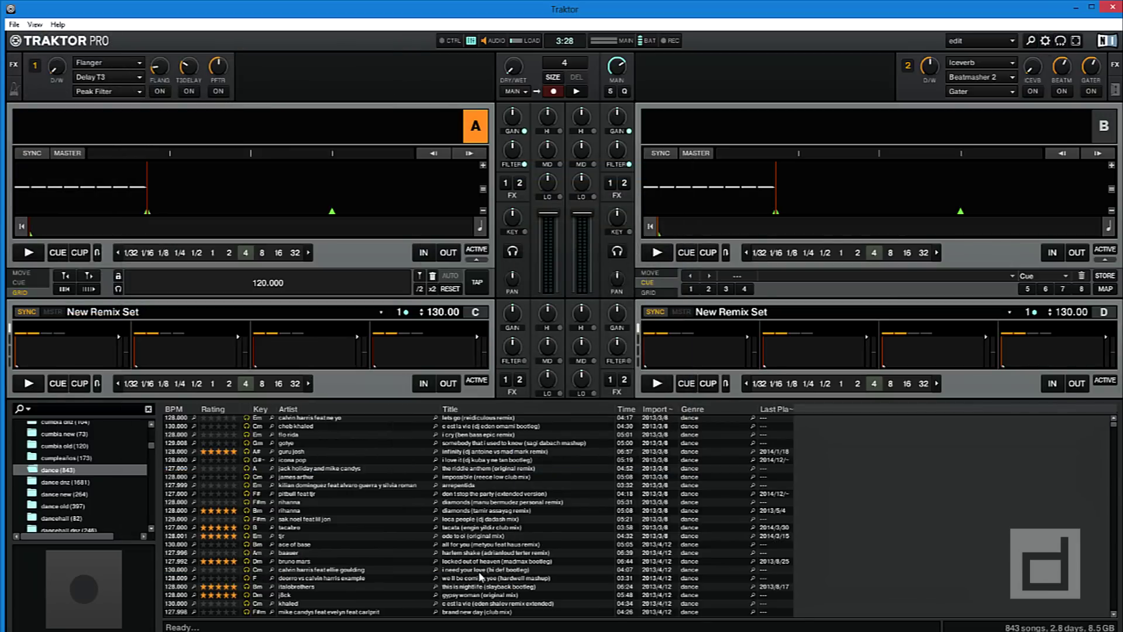
# Load "infinity (dj antoine vs mad mark remix)" into deck A and "i love it (dj kuba y ne tan bootleg)" into deck B
pyautogui.moveTo(305, 453); pyautogui.dragTo(312, 199)
pyautogui.moveTo(360, 459); pyautogui.dragTo(760, 190)
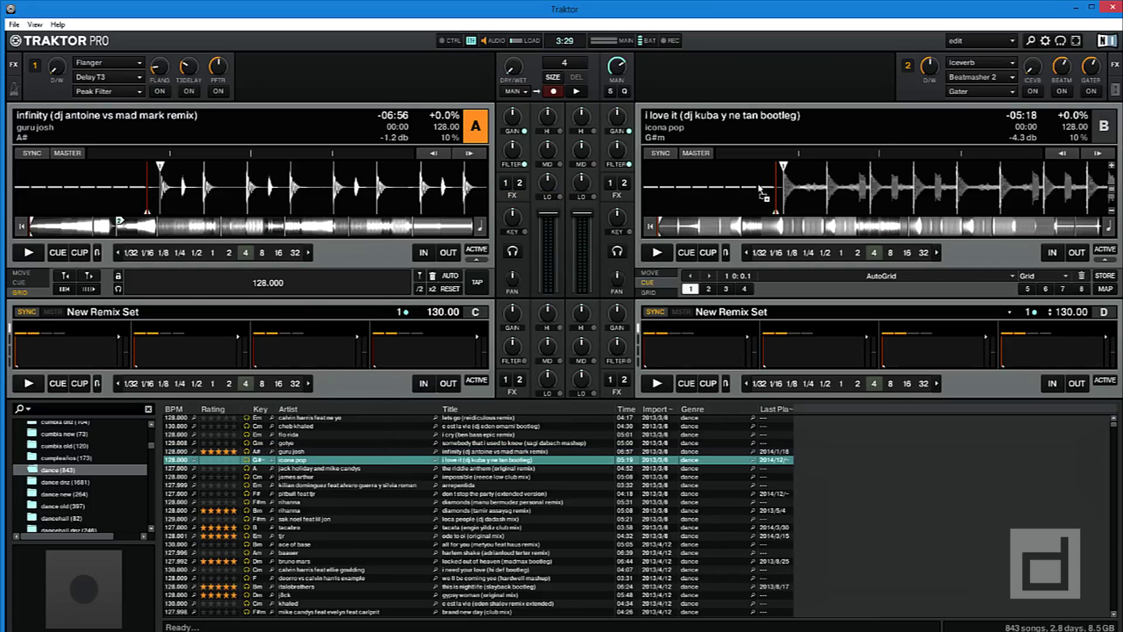